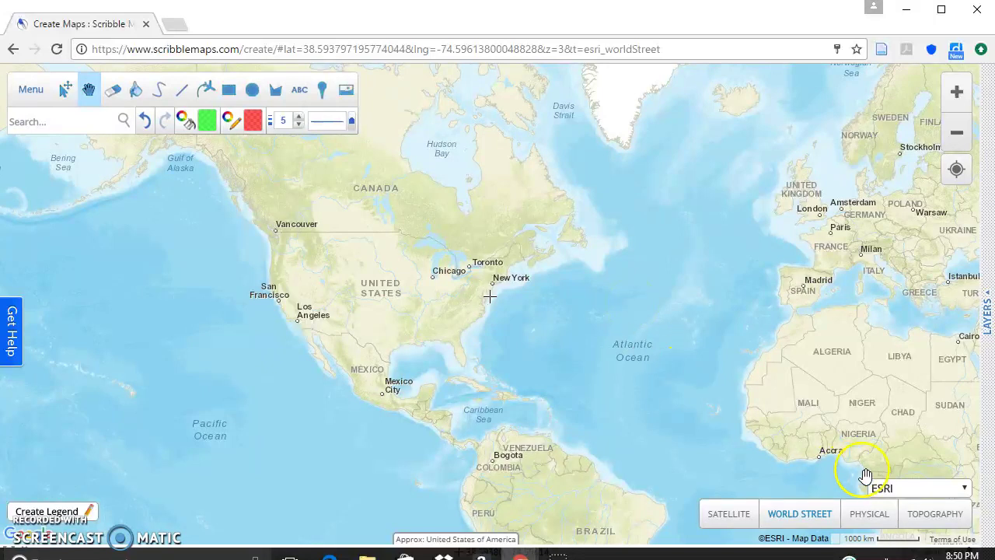
- Set the base map to ESRI with the World Street style
{"action": "left_click", "coordinate": [908, 491]}
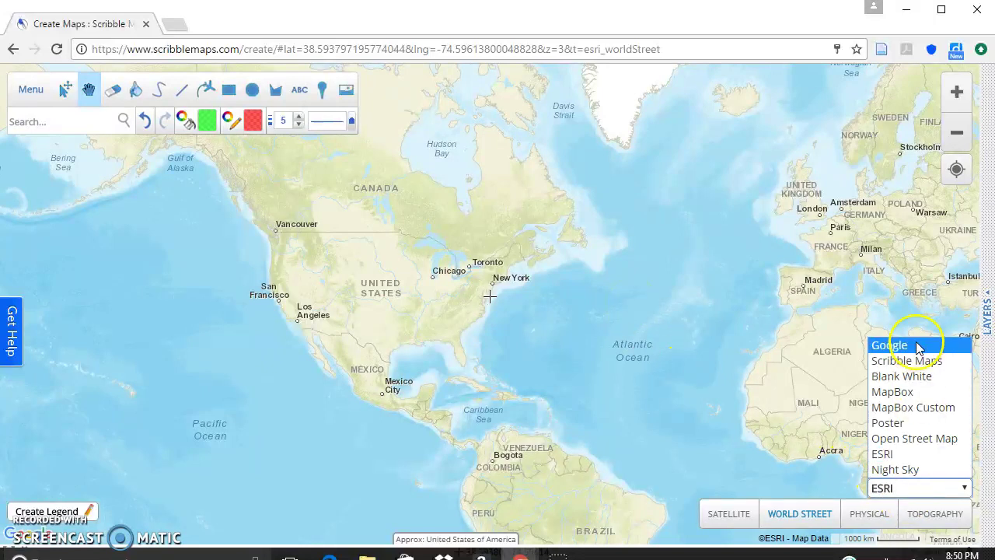
{"action": "left_click", "coordinate": [924, 486]}
{"action": "left_click", "coordinate": [731, 519]}
{"action": "left_click", "coordinate": [782, 518]}
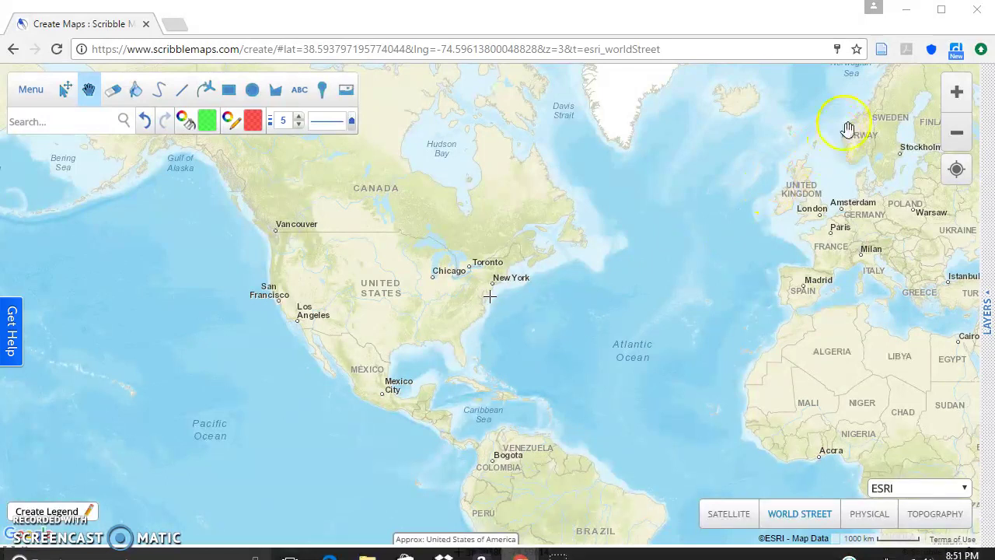
- Place a yellow pushpin marker near the Pennsylvania–New York border, at about latitude 41.78 and longitude -76.88
{"action": "left_click", "coordinate": [957, 93]}
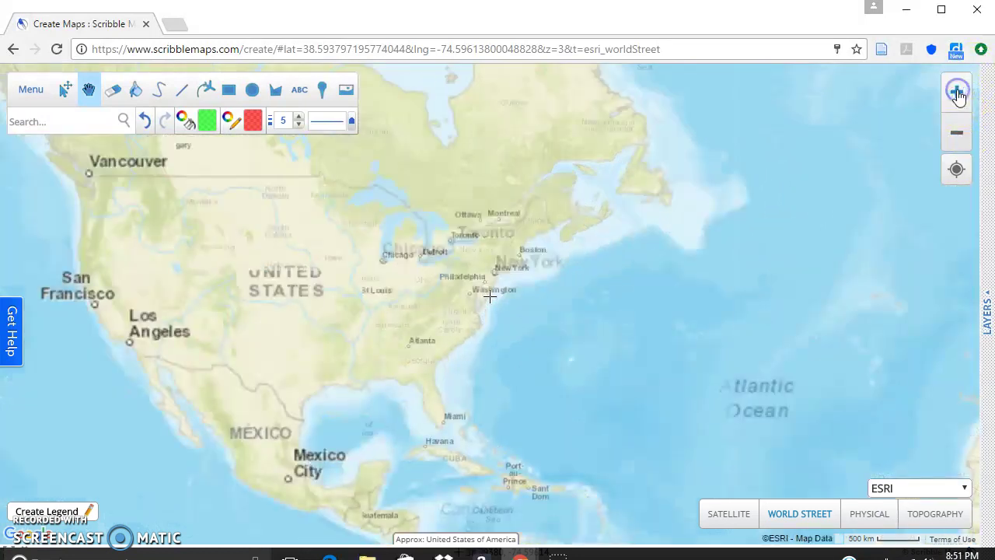
{"action": "left_click", "coordinate": [957, 93]}
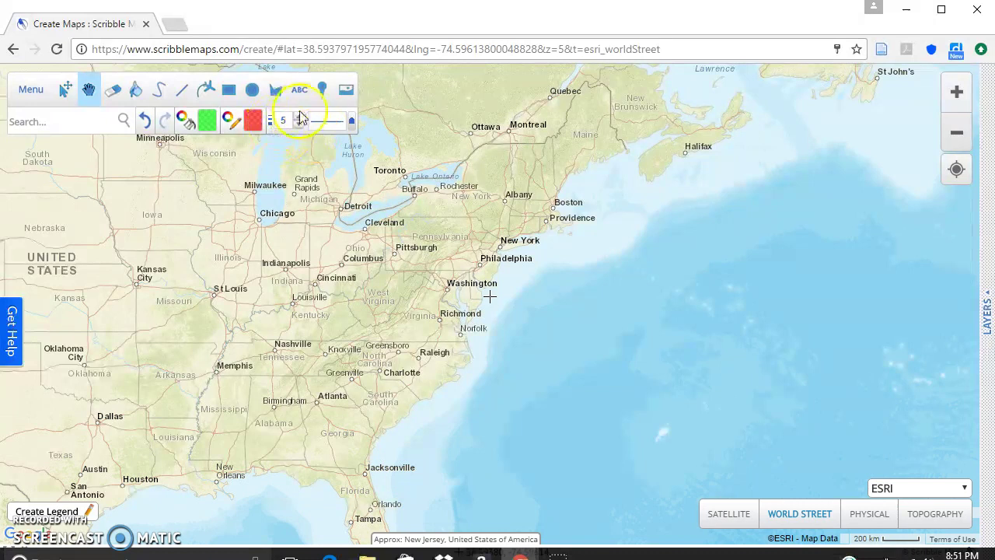
{"action": "left_click", "coordinate": [323, 98]}
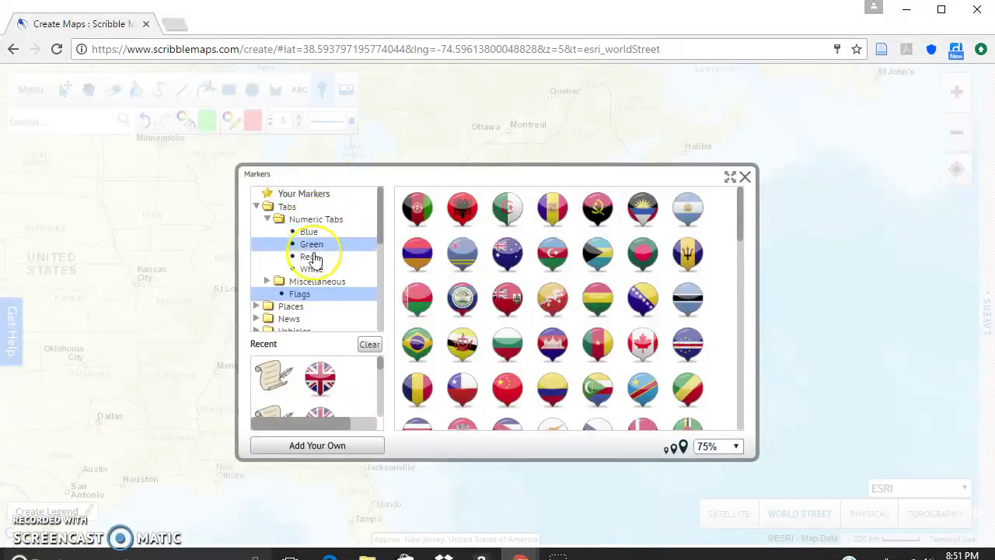
{"action": "scroll", "coordinate": [311, 256], "scroll_direction": "down", "scroll_amount": 5}
{"action": "left_click", "coordinate": [313, 253]}
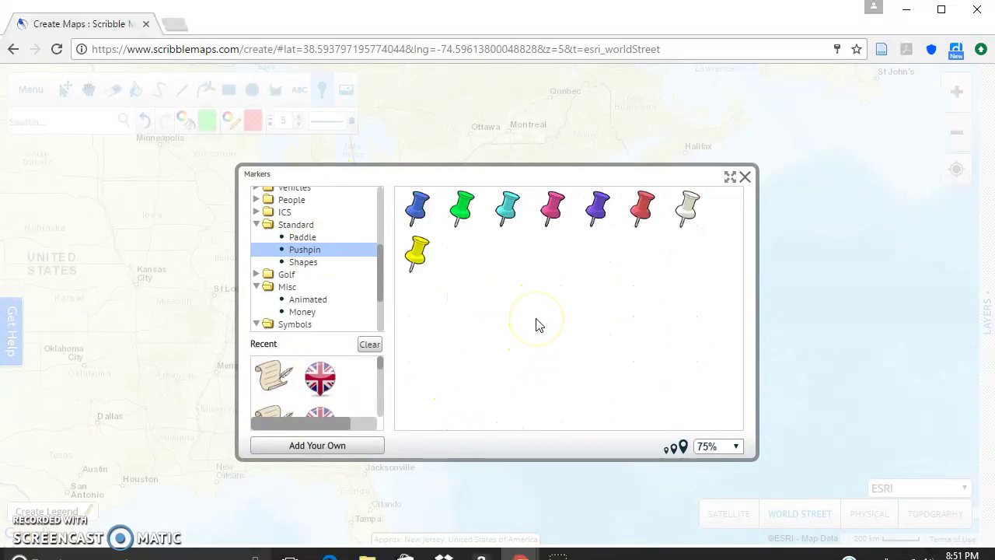
{"action": "scroll", "coordinate": [295, 268], "scroll_direction": "up", "scroll_amount": 3}
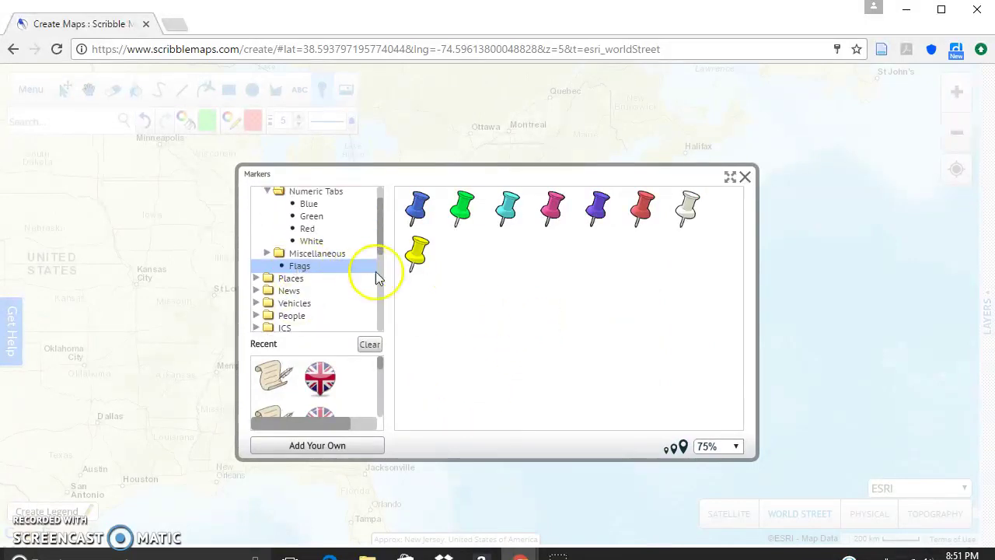
{"action": "left_click", "coordinate": [416, 253]}
{"action": "left_click", "coordinate": [366, 237]}
{"action": "mouse_move", "coordinate": [366, 239]}
{"action": "left_mouse_down"}
{"action": "mouse_move", "coordinate": [424, 248]}
{"action": "mouse_move", "coordinate": [450, 223]}
{"action": "left_mouse_up"}
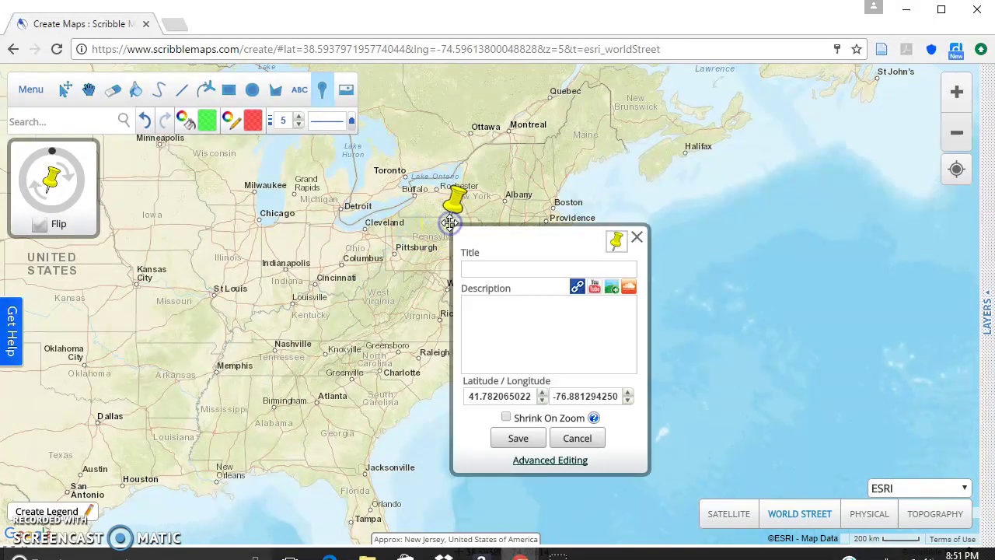
- Give the pushpin the title "Title." and the description "Something!", and save it
{"action": "left_click", "coordinate": [493, 285]}
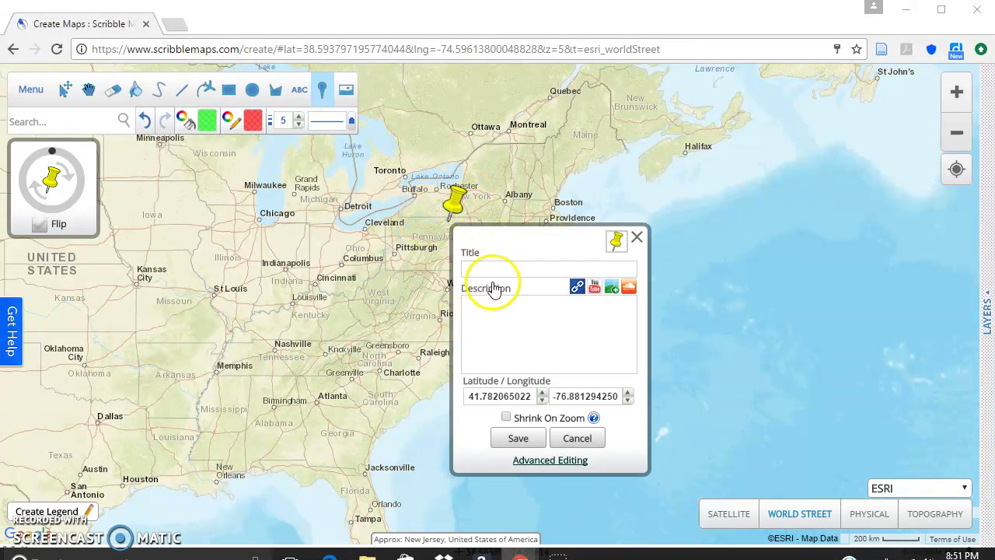
{"action": "left_click", "coordinate": [502, 269]}
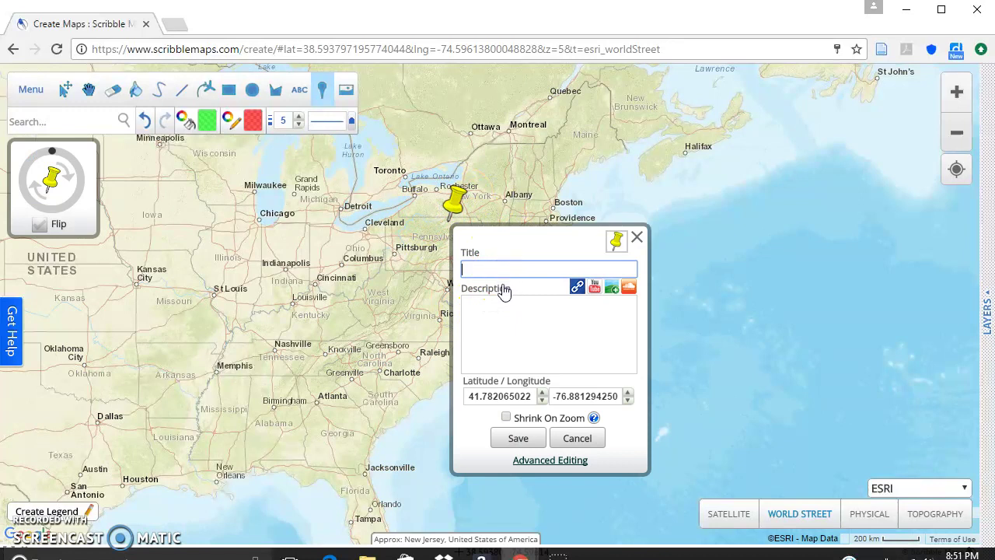
{"action": "left_click", "coordinate": [502, 338]}
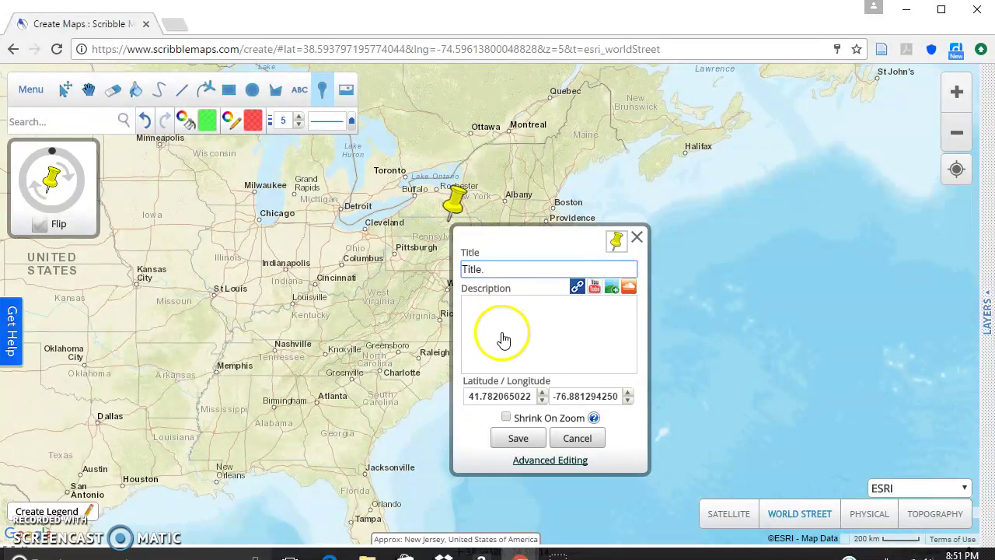
{"action": "type", "text": "Something!"}
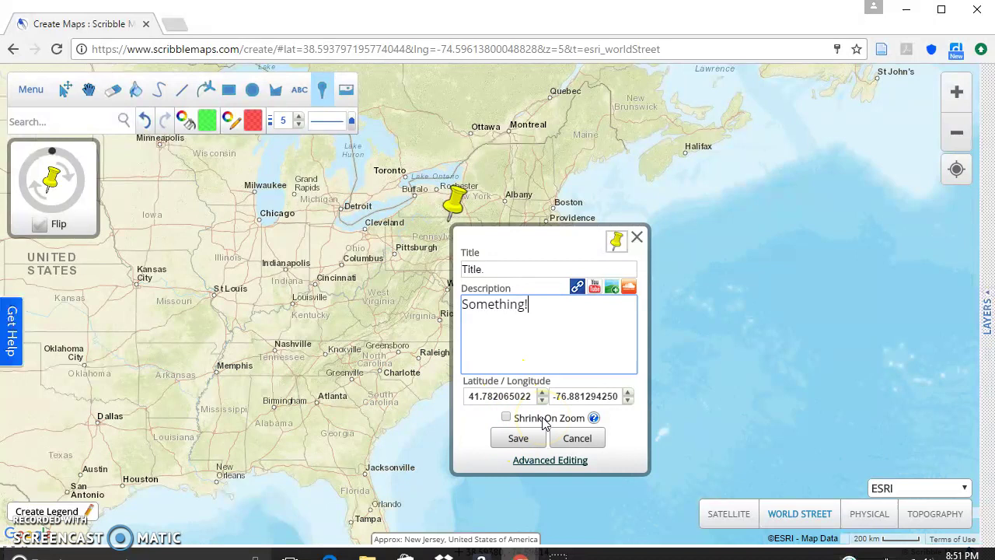
{"action": "left_click", "coordinate": [525, 440]}
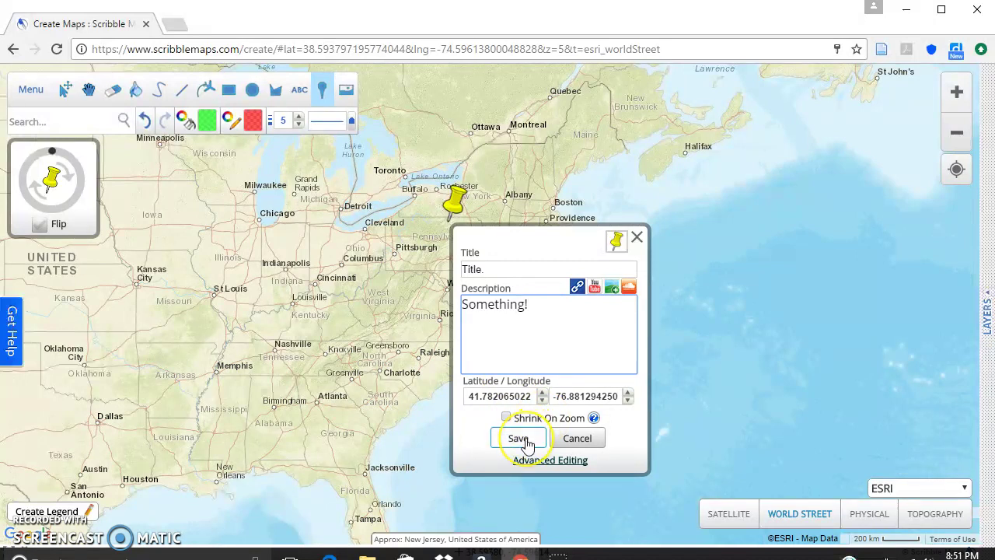
{"action": "left_click", "coordinate": [519, 438]}
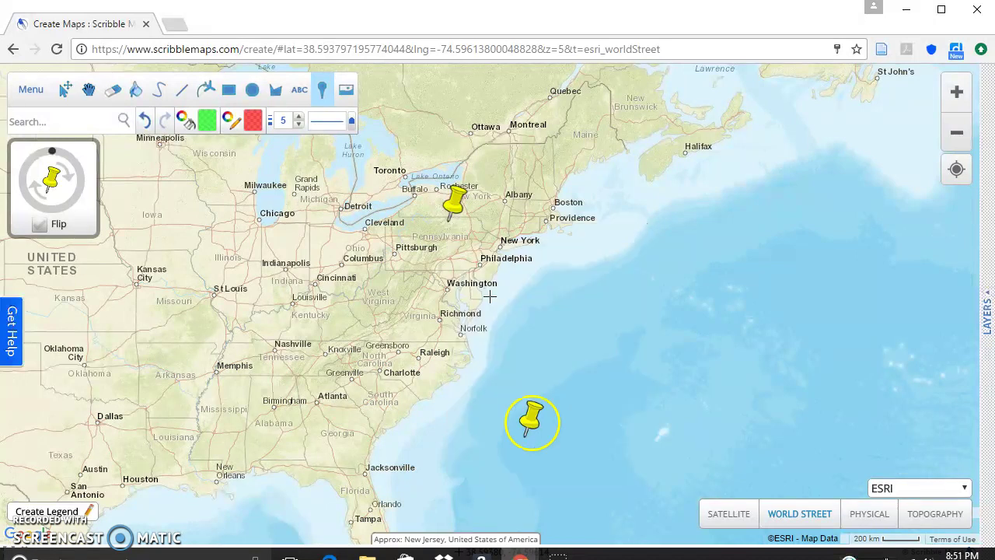
{"action": "left_click", "coordinate": [377, 382]}
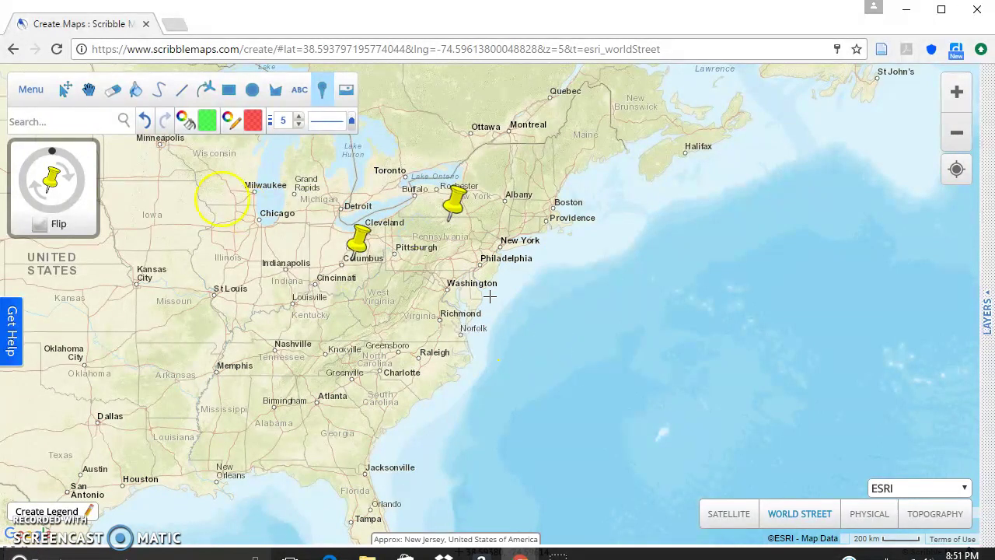
- Switch to the tool for moving the map, view the pushpin's info bubble, and close it
{"action": "left_click", "coordinate": [90, 94]}
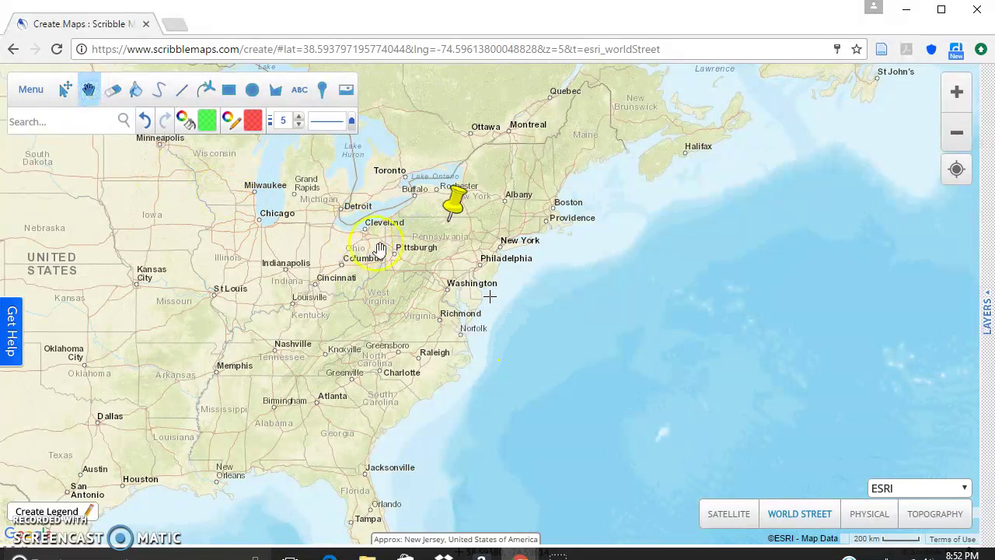
{"action": "left_click", "coordinate": [457, 204]}
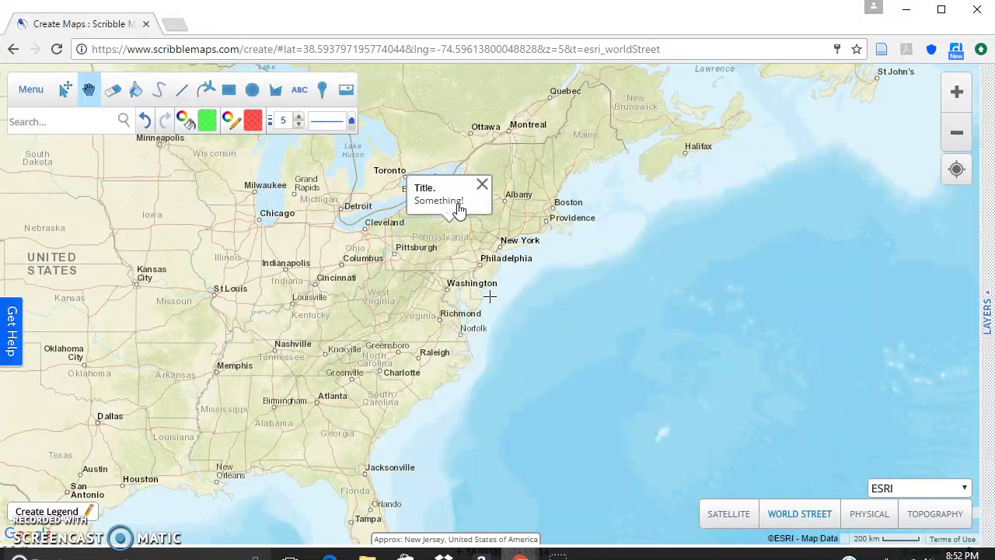
{"action": "left_click", "coordinate": [260, 261]}
{"action": "left_click", "coordinate": [128, 198]}
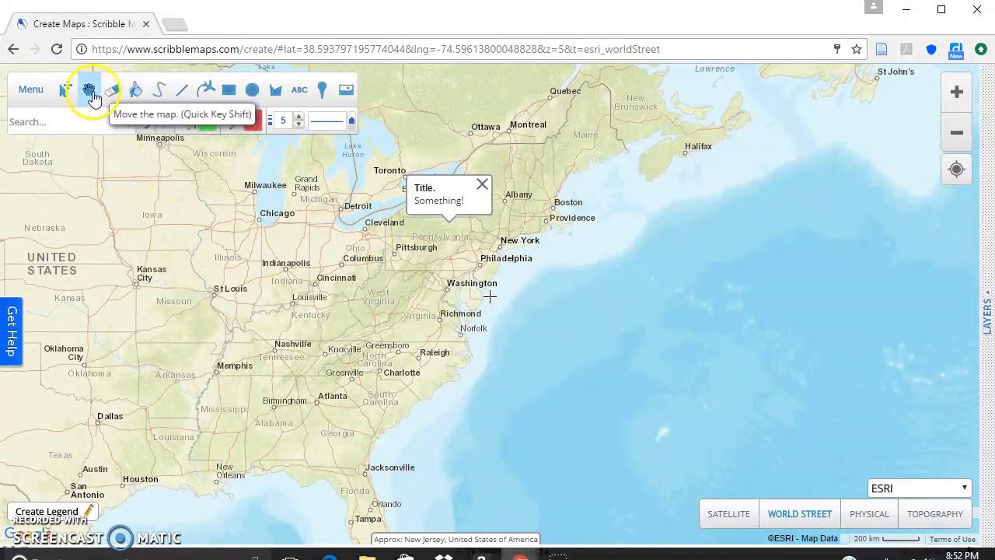
{"action": "left_click_drag", "start_coordinate": [346, 252], "coordinate": [342, 284]}
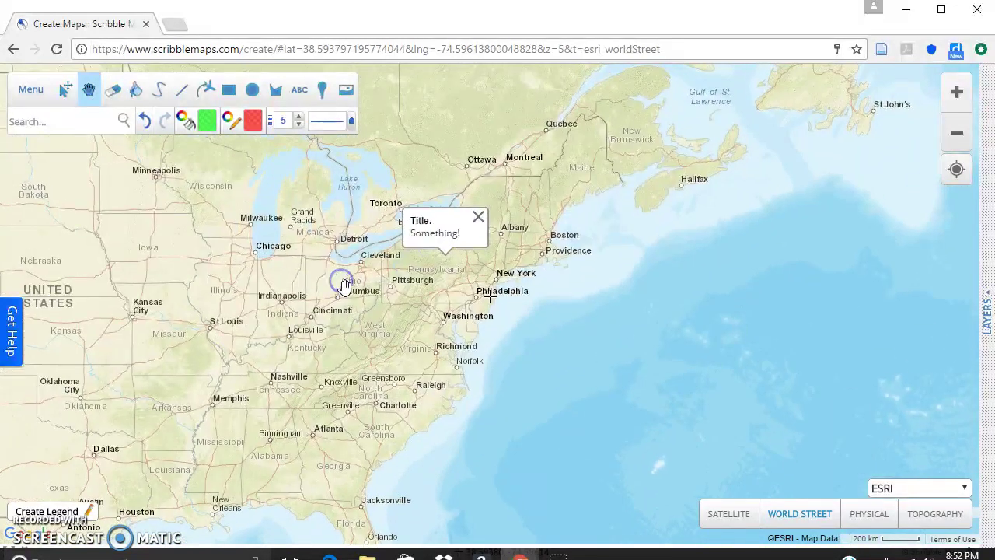
{"action": "left_click", "coordinate": [479, 217]}
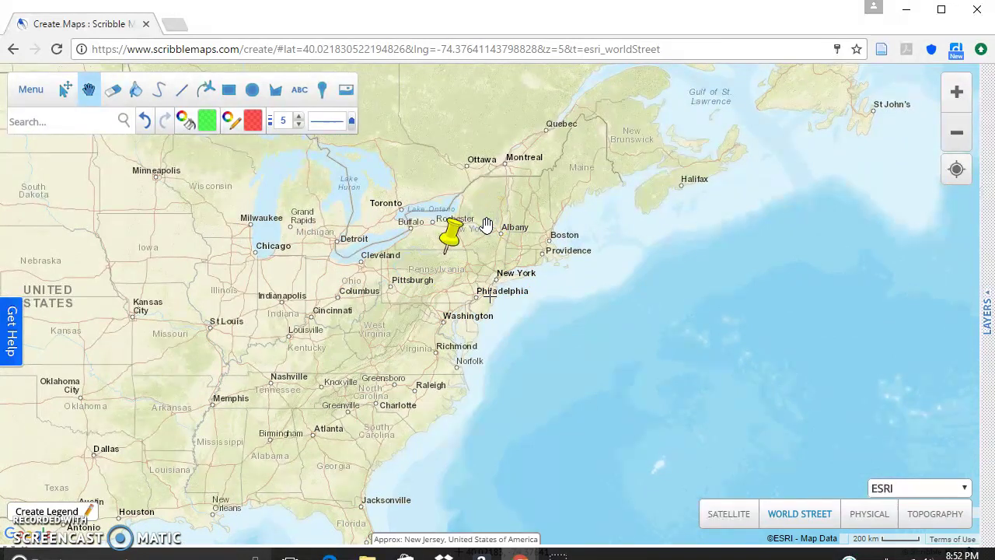
{"action": "left_click", "coordinate": [453, 236]}
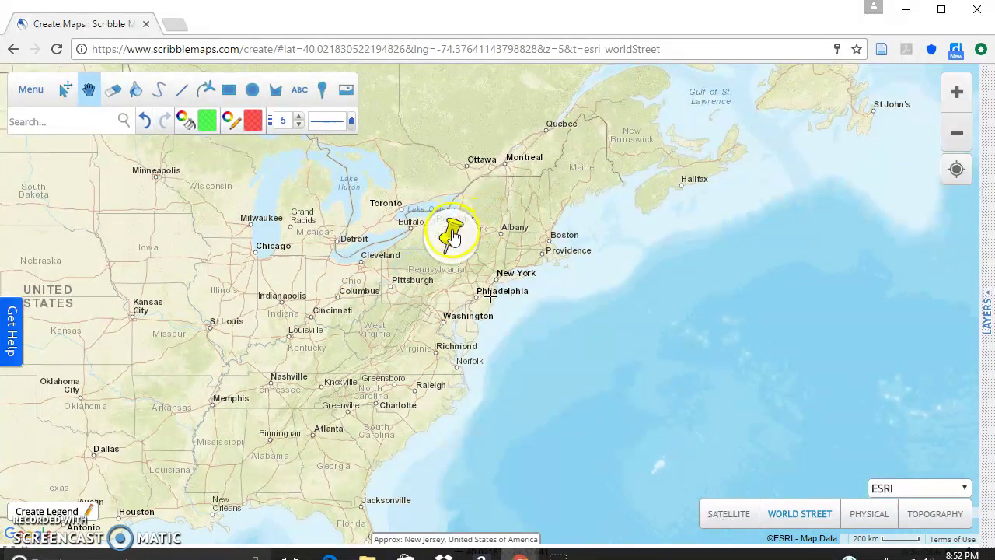
{"action": "left_click", "coordinate": [478, 218]}
{"action": "left_click", "coordinate": [63, 192]}
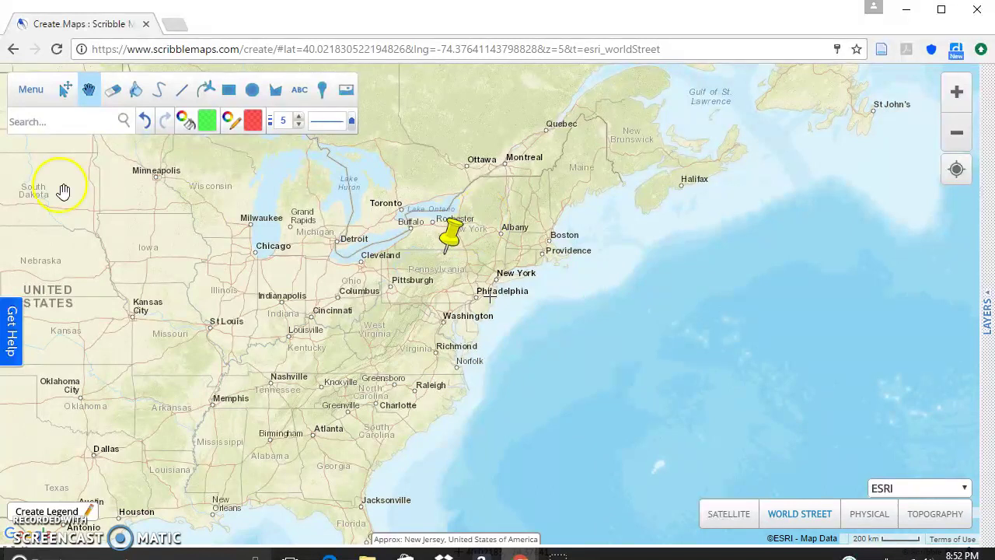
- Open the pushpin's title and description for editing with the Move and edit overlays tool, and close them unchanged
{"action": "left_click", "coordinate": [70, 103]}
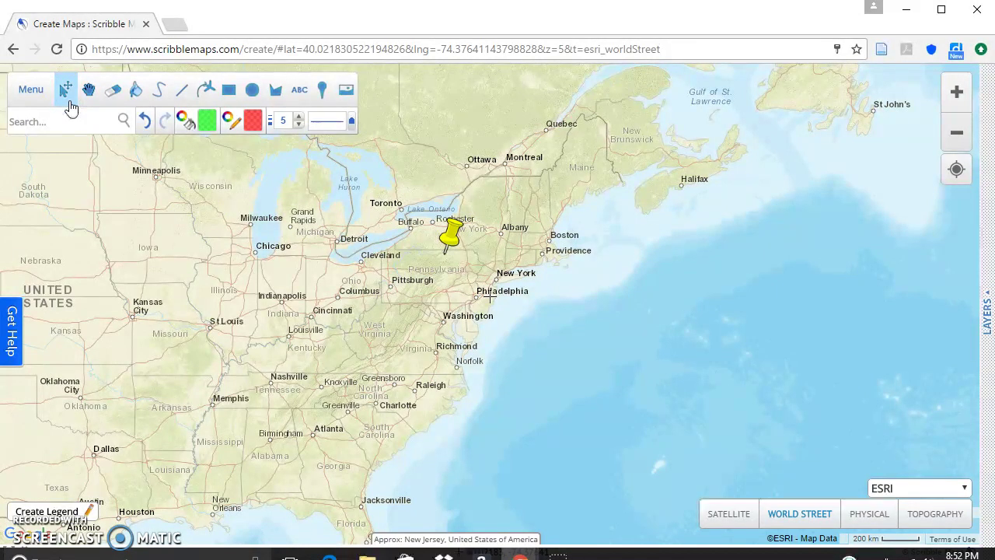
{"action": "left_click", "coordinate": [456, 244]}
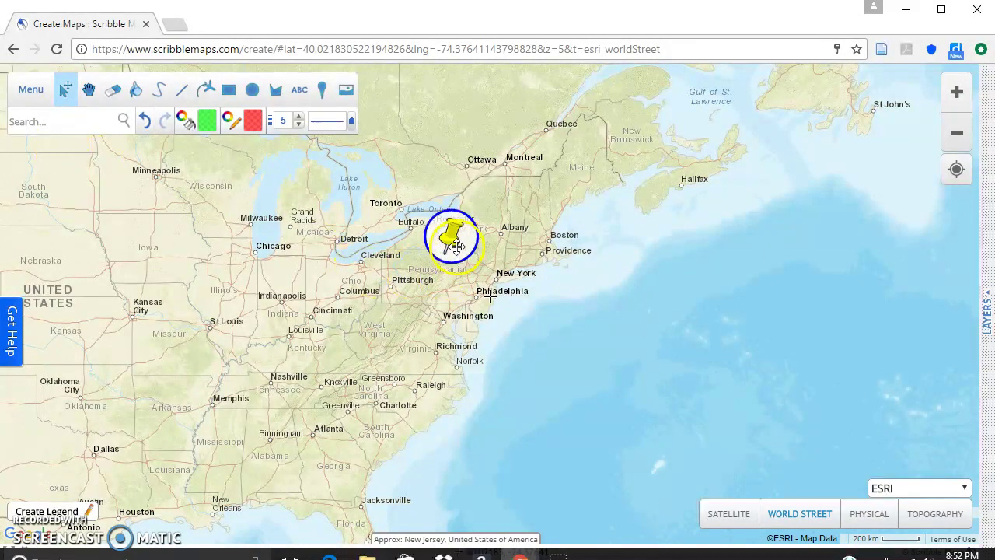
{"action": "left_click", "coordinate": [69, 101]}
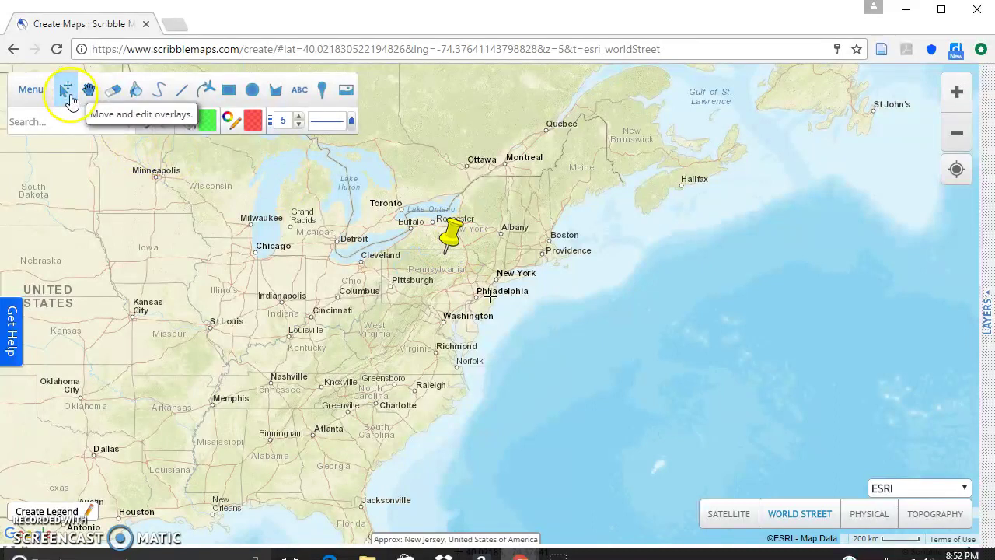
{"action": "left_click", "coordinate": [450, 237]}
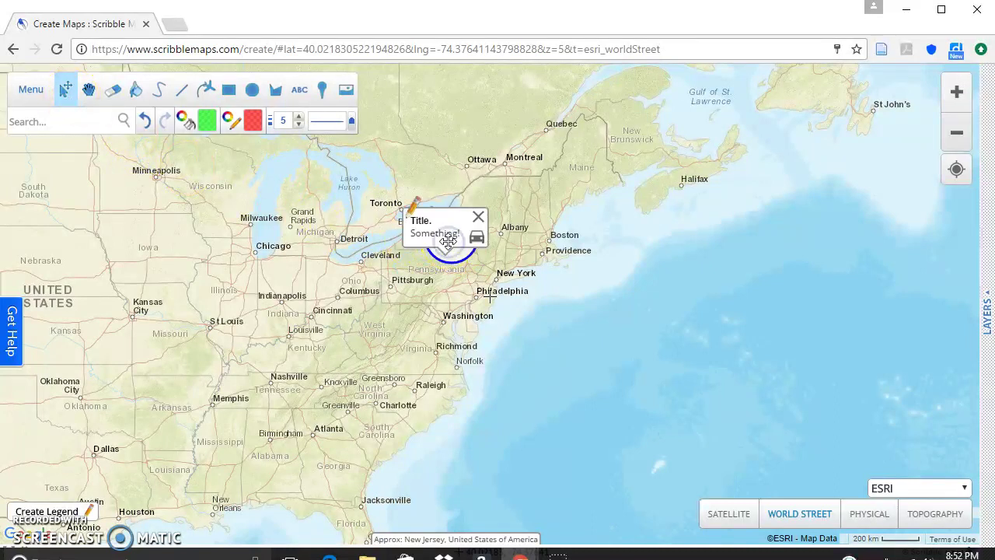
{"action": "left_click", "coordinate": [412, 207]}
{"action": "left_click", "coordinate": [485, 313]}
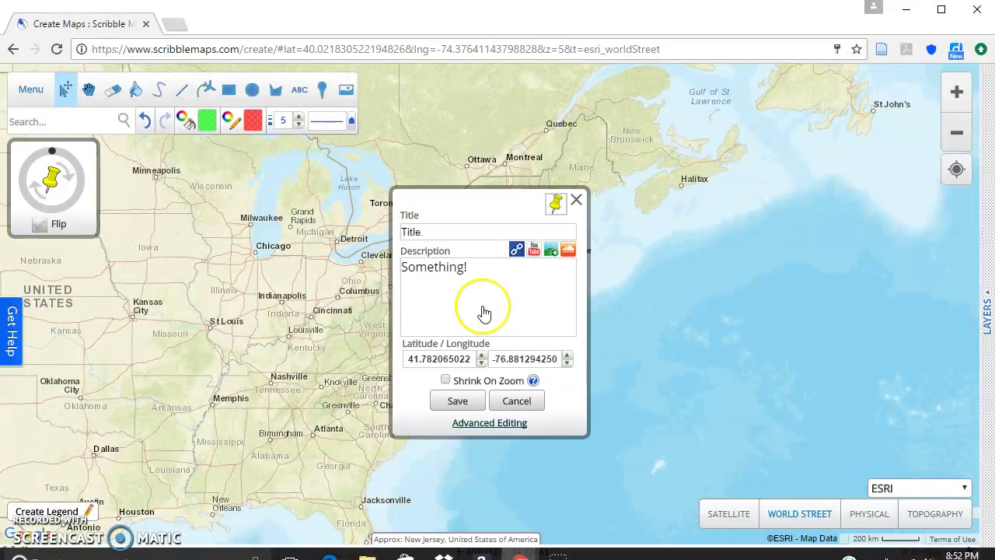
{"action": "left_click", "coordinate": [576, 200]}
- Move the pushpin southwest to the area between Kentucky and West Virginia
{"action": "left_click", "coordinate": [451, 239]}
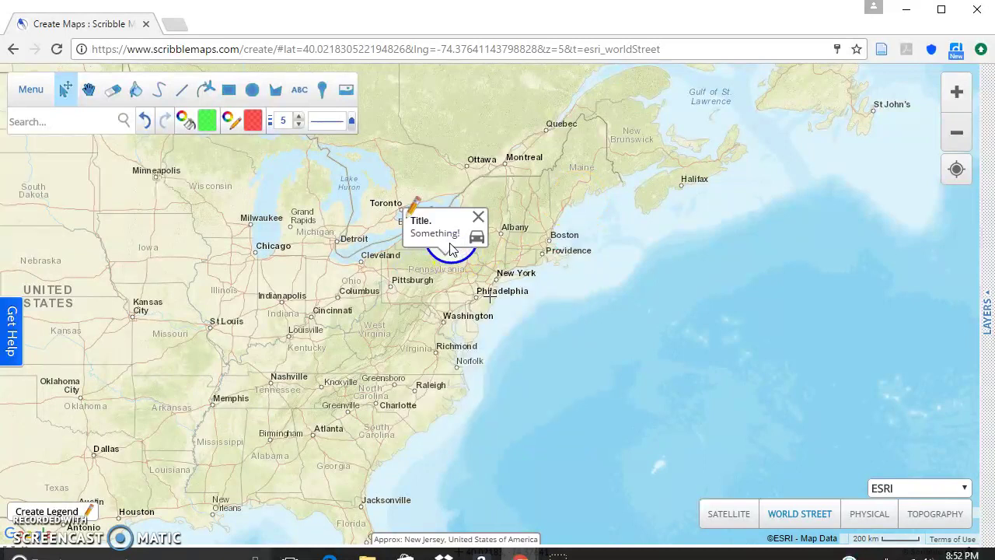
{"action": "left_click", "coordinate": [478, 217]}
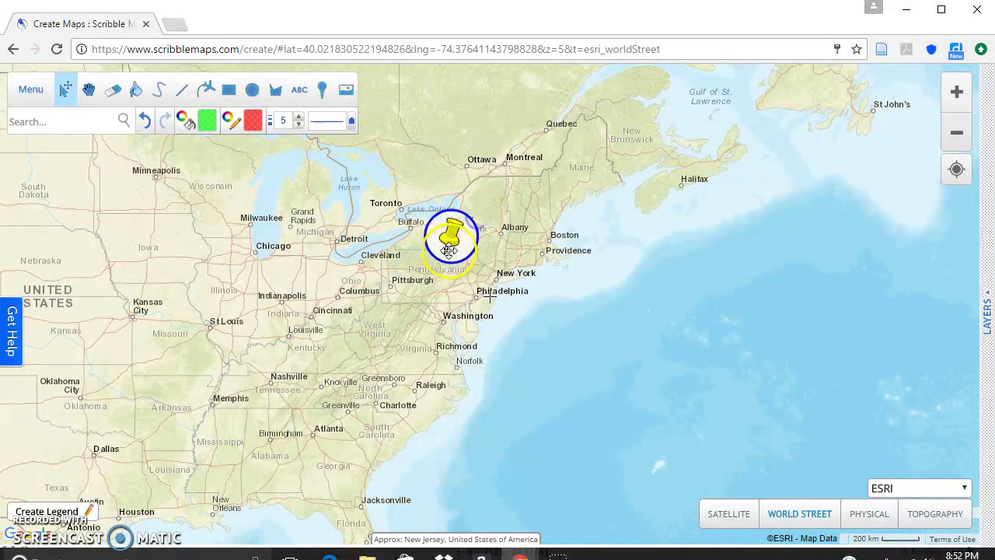
{"action": "left_click_drag", "start_coordinate": [450, 247], "coordinate": [358, 336]}
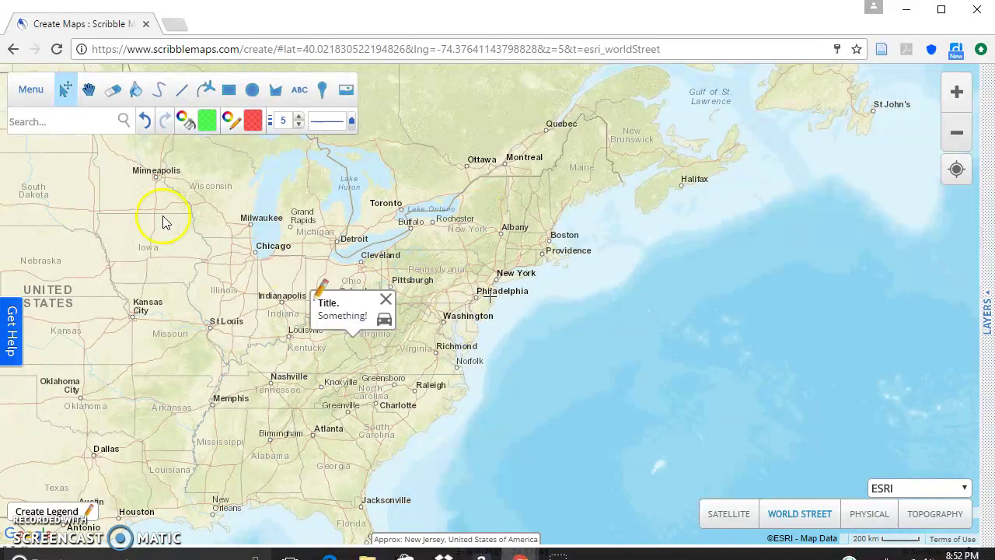
- Close the pushpin's info bubble and erase the pushpin from the map
{"action": "left_click", "coordinate": [91, 90]}
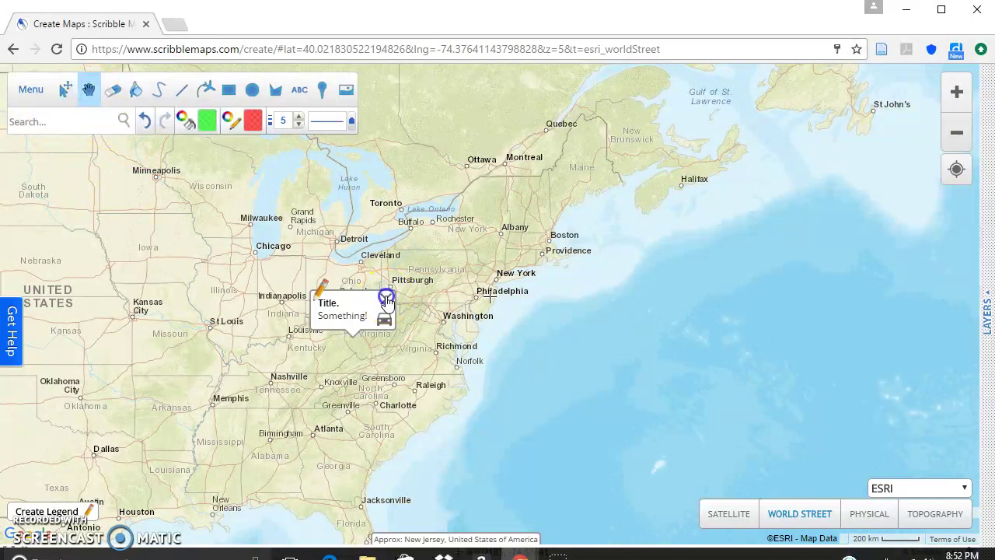
{"action": "left_click", "coordinate": [386, 298]}
{"action": "left_click", "coordinate": [120, 101]}
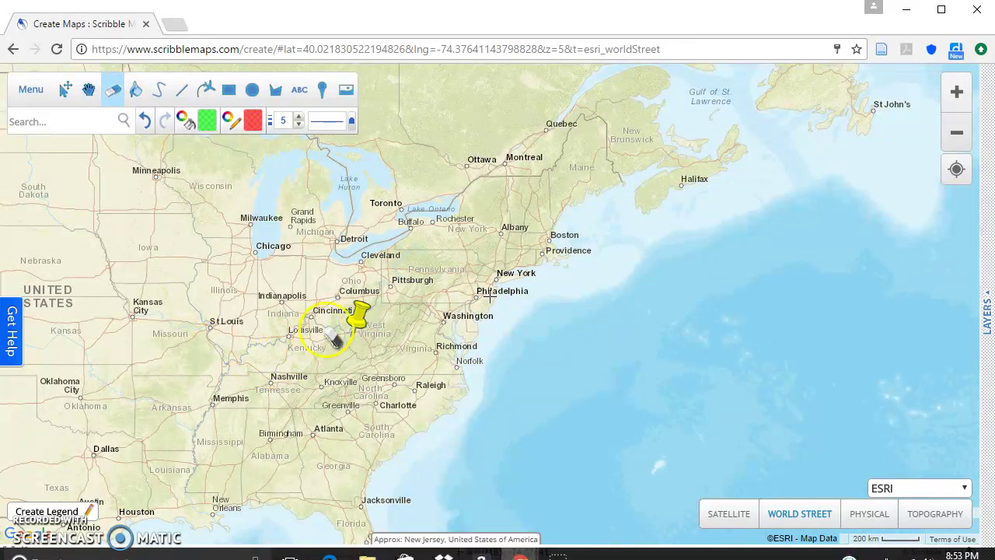
{"action": "left_click", "coordinate": [354, 317]}
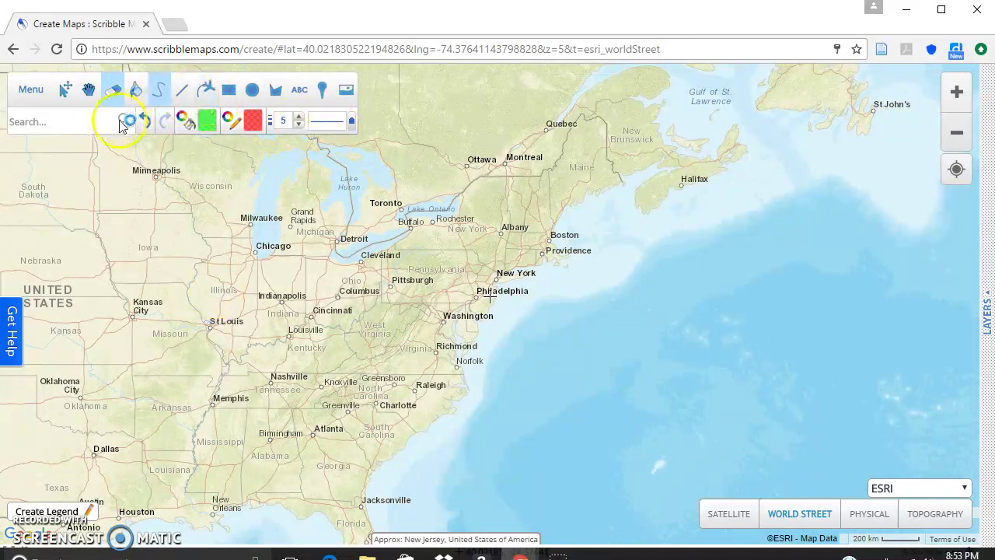
- Start creating a legend with a marker-type entry titled British Victory
{"action": "left_click", "coordinate": [91, 515]}
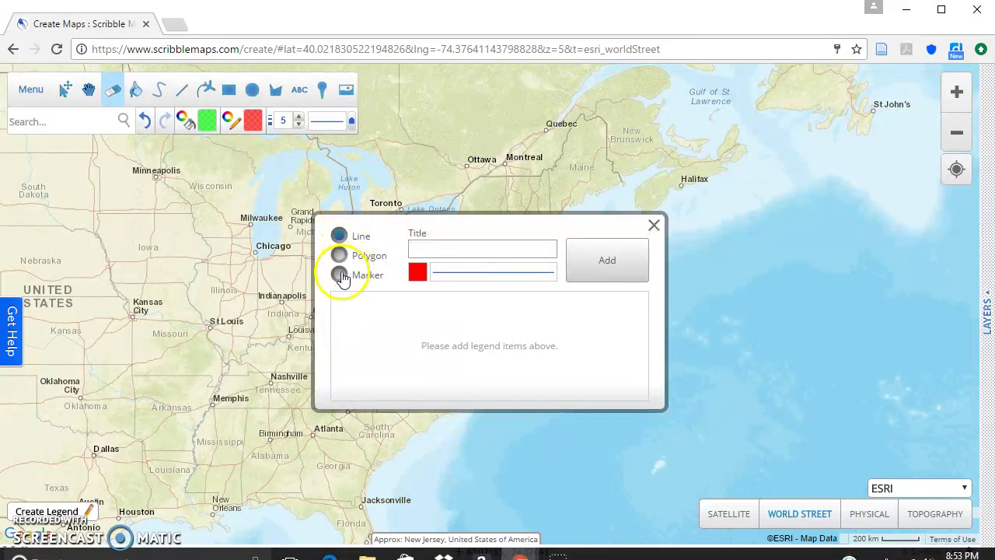
{"action": "left_click", "coordinate": [342, 276]}
{"action": "left_click", "coordinate": [444, 248]}
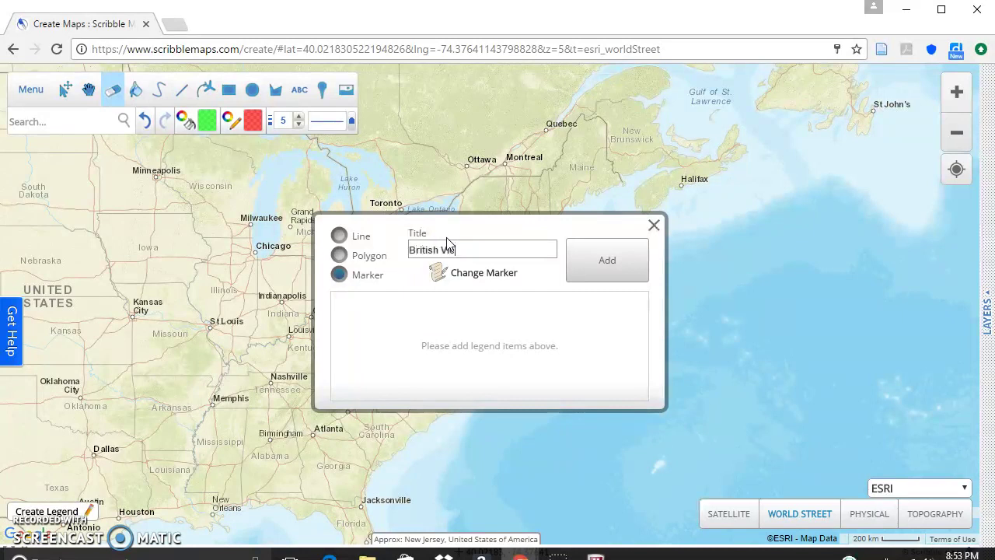
- Choose the United Kingdom flag from the Flags markers for the British Victory entry and add it to the legend
{"action": "left_click", "coordinate": [482, 273]}
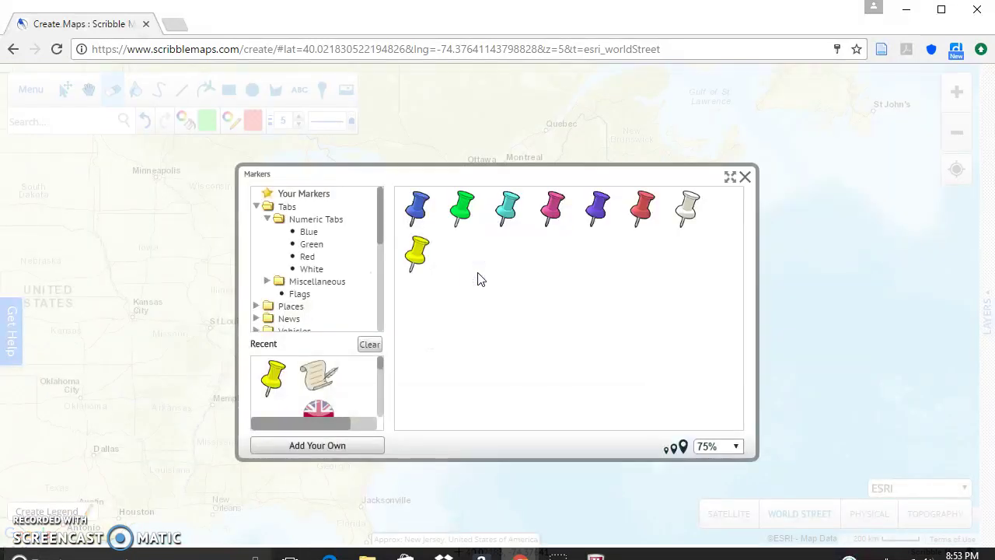
{"action": "left_click", "coordinate": [305, 294]}
{"action": "left_click", "coordinate": [631, 338]}
{"action": "scroll", "coordinate": [631, 338], "scroll_direction": "down", "scroll_amount": 10}
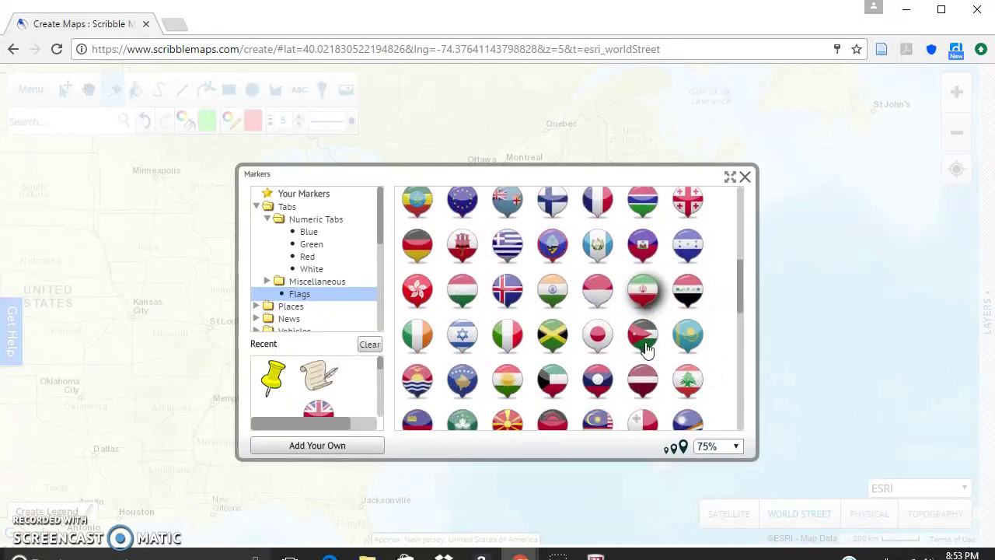
{"action": "scroll", "coordinate": [647, 350], "scroll_direction": "down", "scroll_amount": 10}
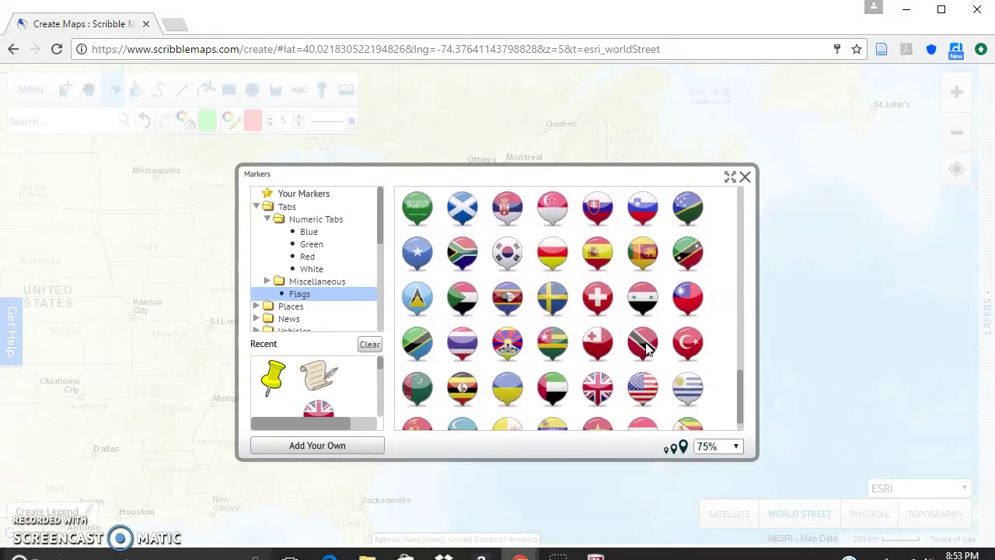
{"action": "left_click", "coordinate": [597, 360]}
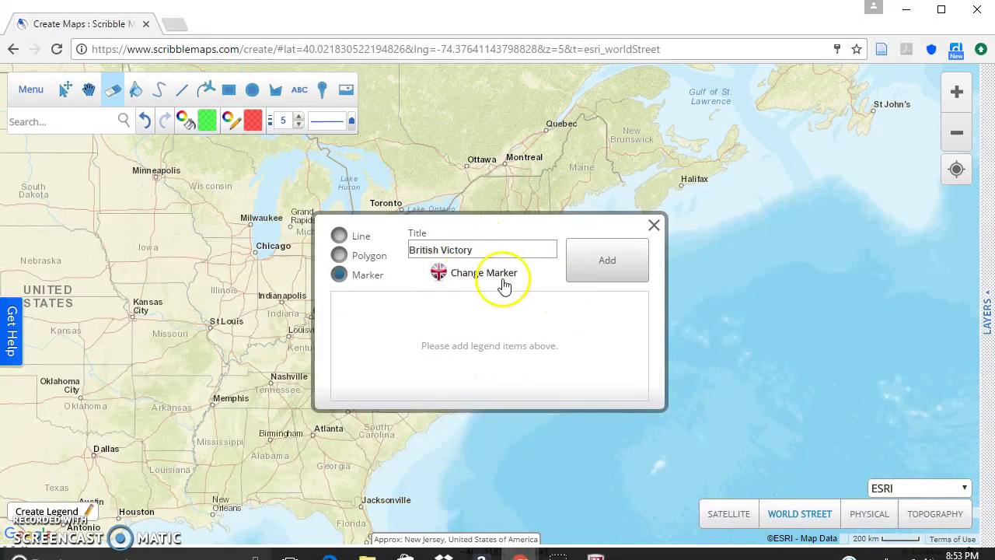
{"action": "left_click", "coordinate": [585, 275]}
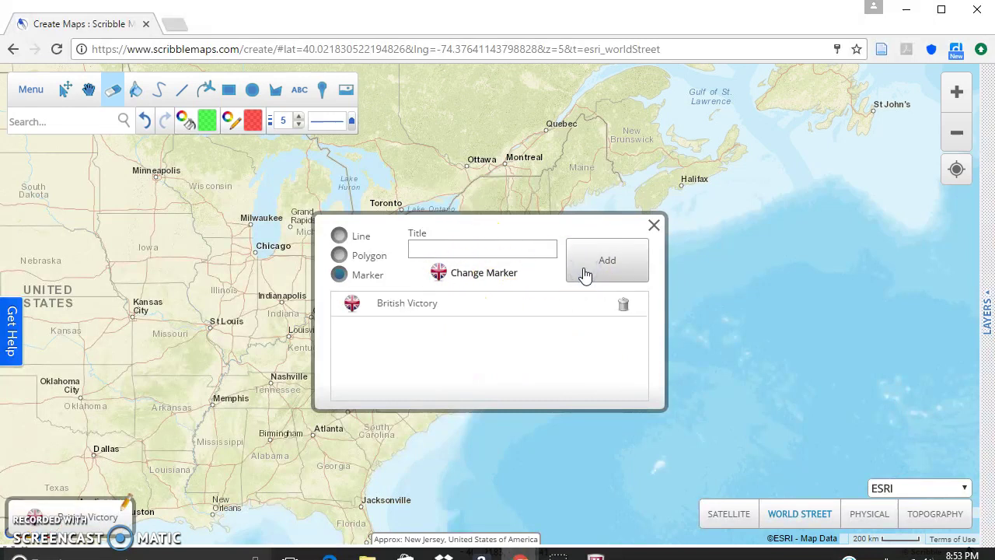
- Title a second marker entry Important Document and load the scroll-and-quill picture from its image URL as a custom marker
{"action": "left_click", "coordinate": [466, 252]}
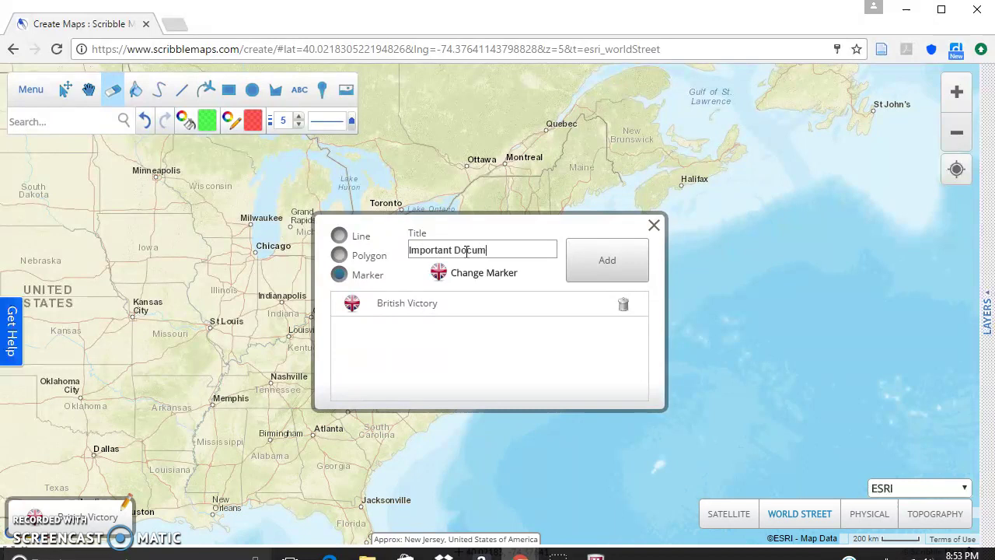
{"action": "left_click", "coordinate": [465, 272]}
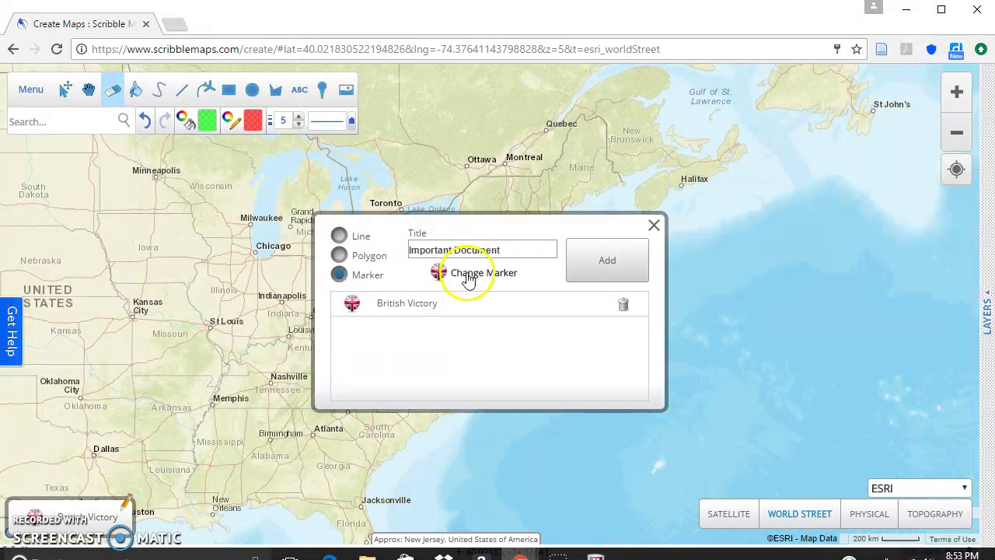
{"action": "left_click", "coordinate": [300, 295]}
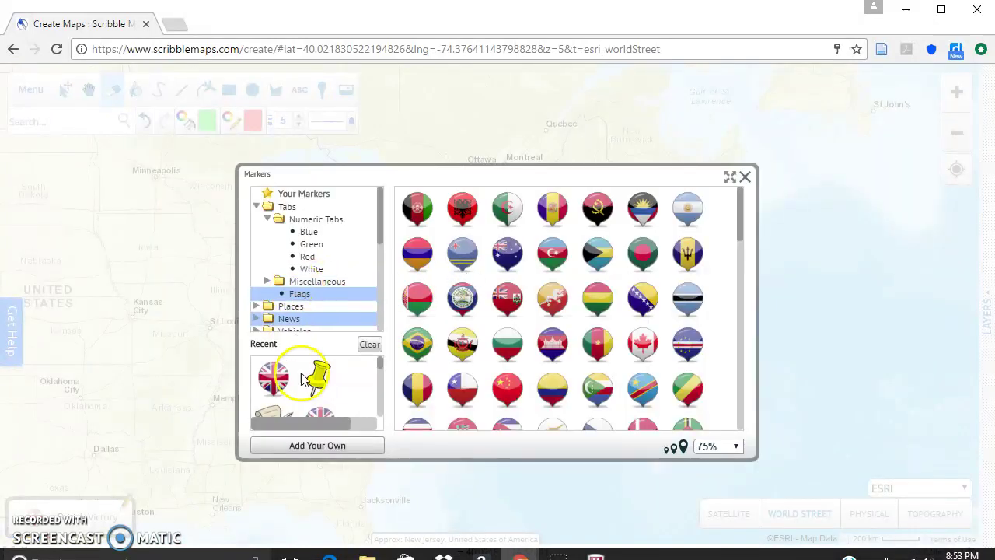
{"action": "left_click", "coordinate": [312, 445]}
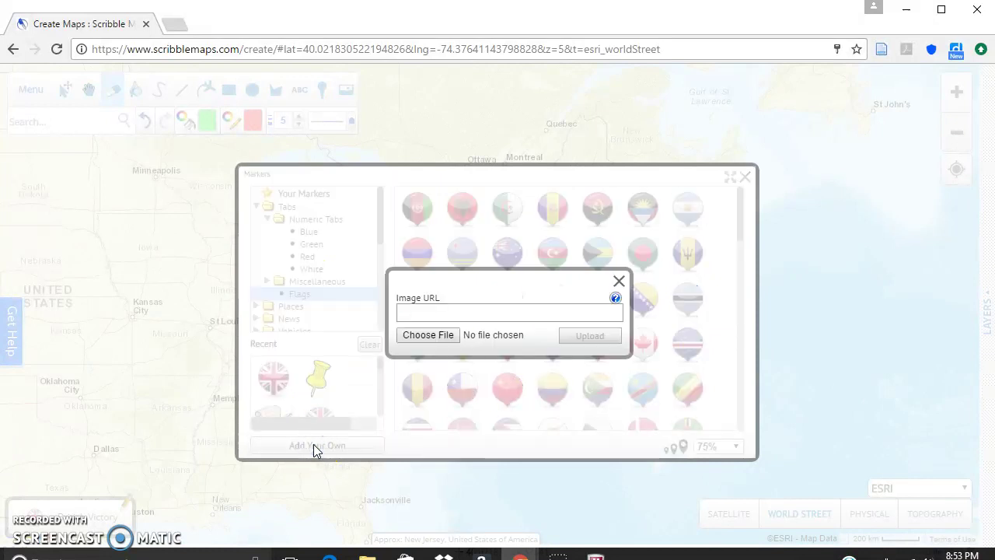
{"action": "right_click", "coordinate": [441, 314]}
{"action": "left_click", "coordinate": [474, 407]}
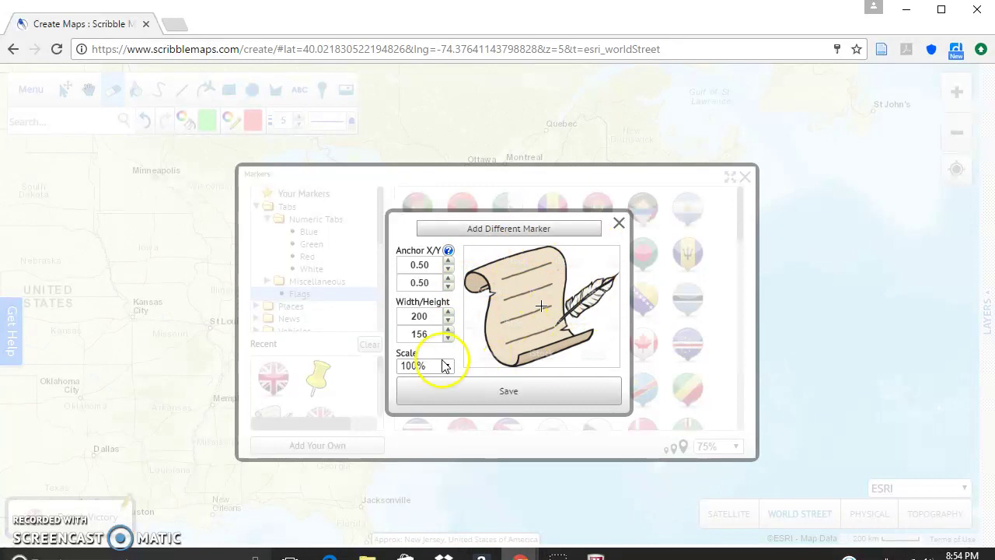
- Save the custom scroll marker at 25% scale, and add the Important Document entry to the legend
{"action": "left_click", "coordinate": [415, 367]}
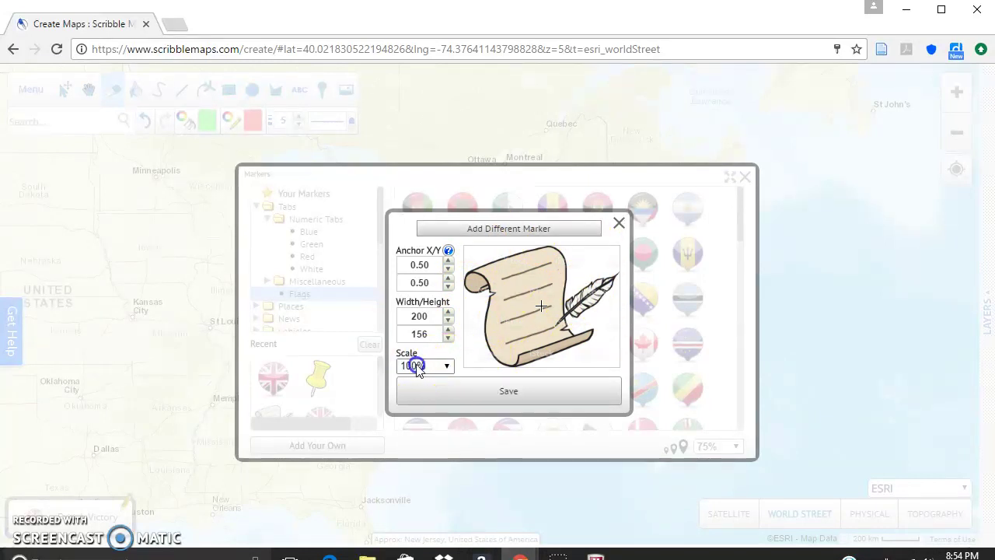
{"action": "left_click", "coordinate": [411, 421]}
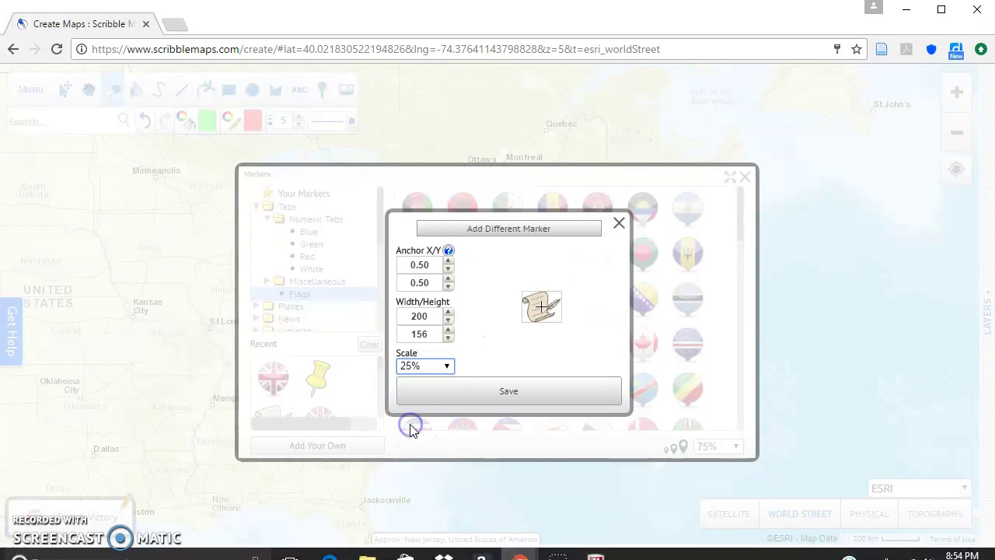
{"action": "left_click", "coordinate": [498, 391]}
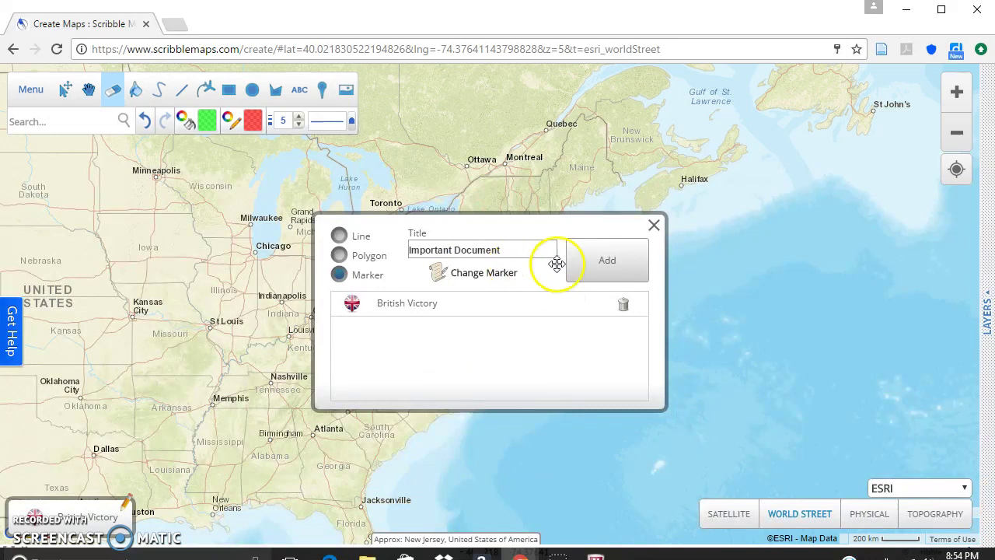
{"action": "left_click", "coordinate": [589, 265]}
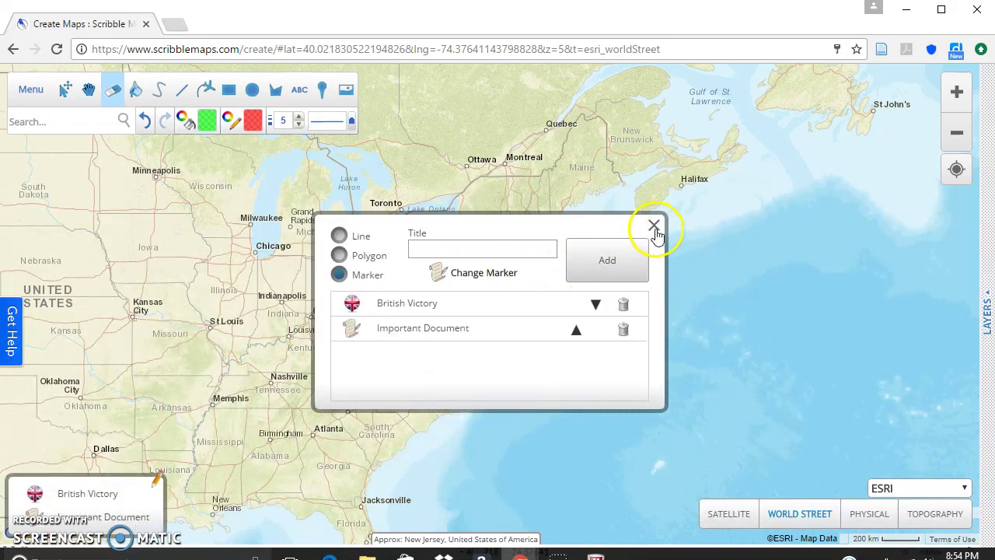
{"action": "left_click", "coordinate": [654, 227]}
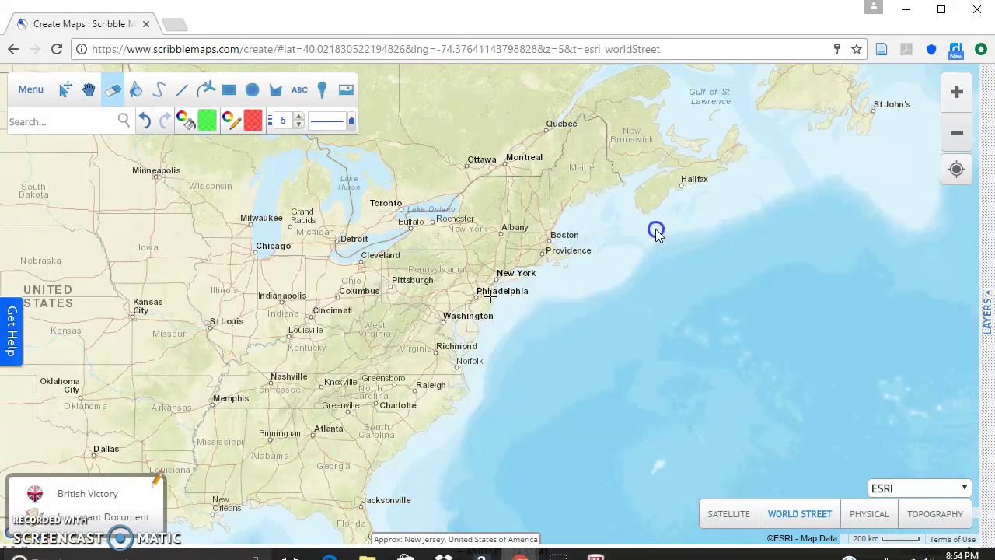
- Place the United Kingdom flag marker in western New York, and close its details form without saving
{"action": "left_click", "coordinate": [320, 97]}
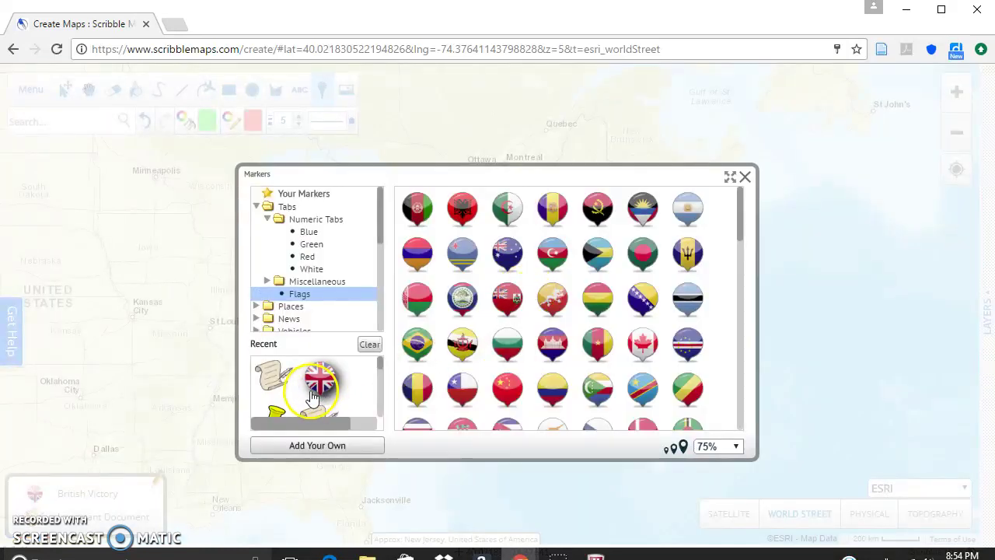
{"action": "left_click", "coordinate": [320, 382]}
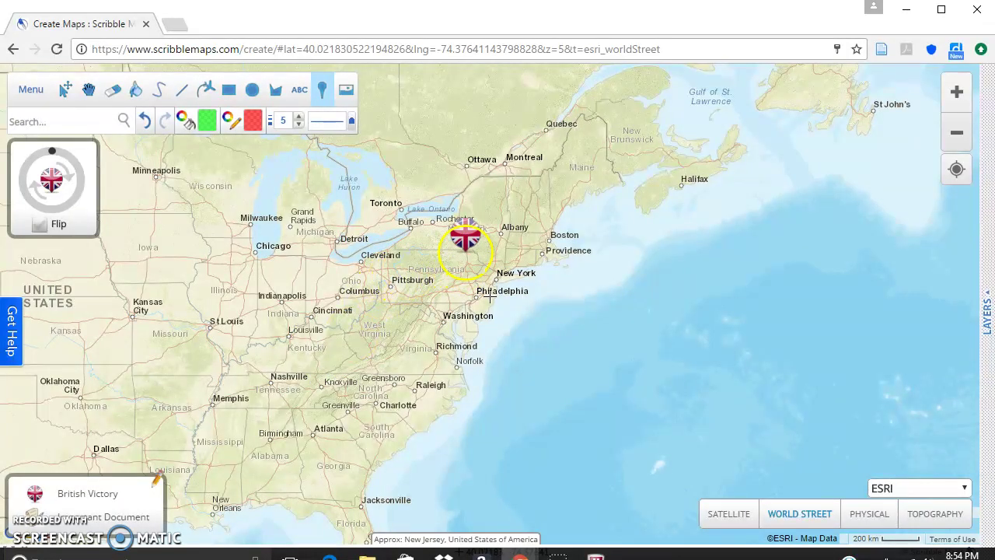
{"action": "left_click", "coordinate": [444, 246]}
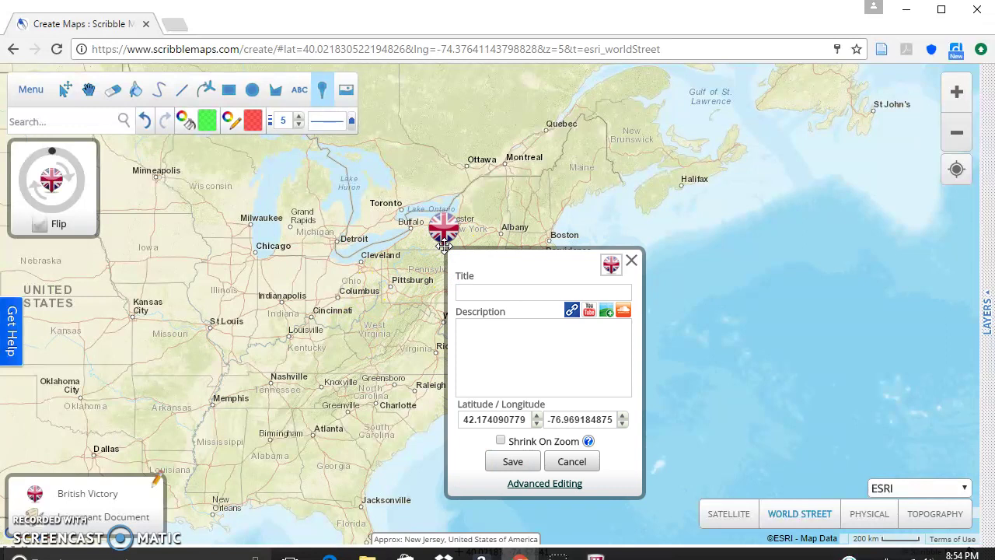
{"action": "left_click", "coordinate": [631, 259]}
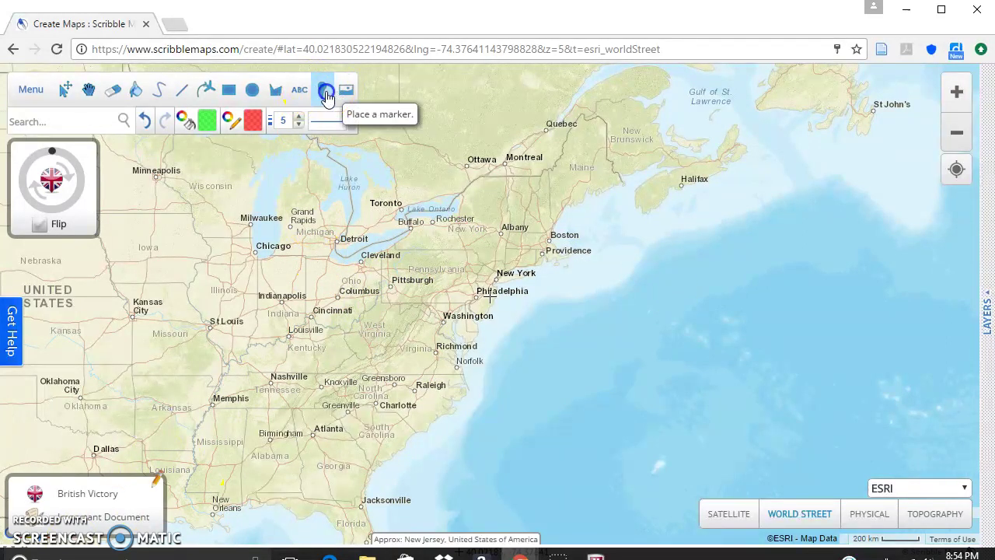
- Place the scroll marker in the Atlantic east of Washington, and close its details form without saving
{"action": "left_click", "coordinate": [326, 95]}
{"action": "left_click", "coordinate": [325, 370]}
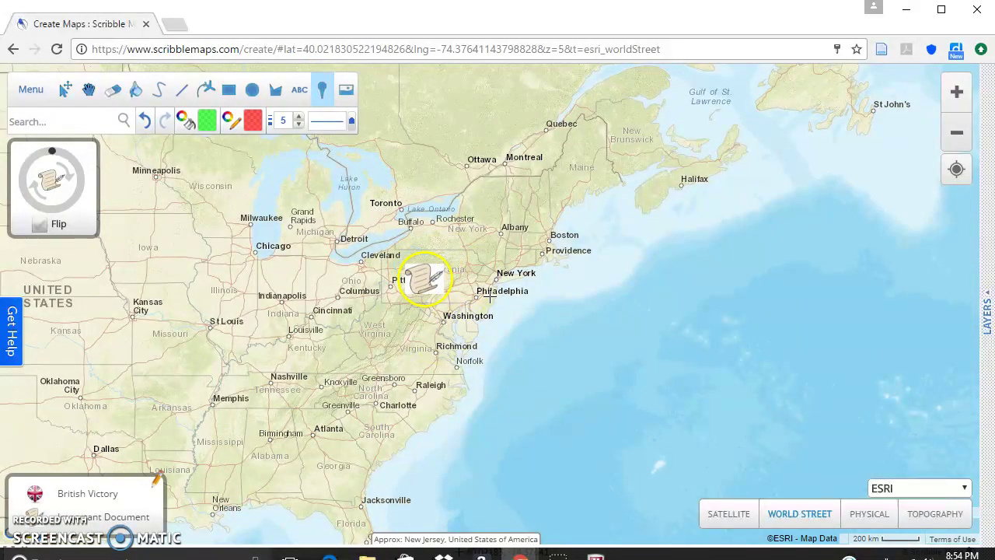
{"action": "left_click", "coordinate": [602, 314]}
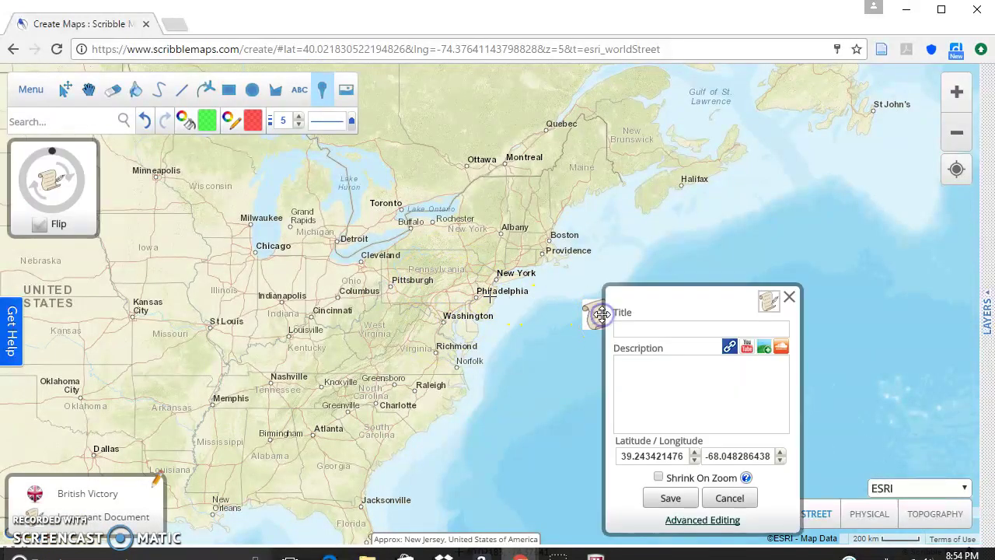
{"action": "left_click", "coordinate": [789, 295]}
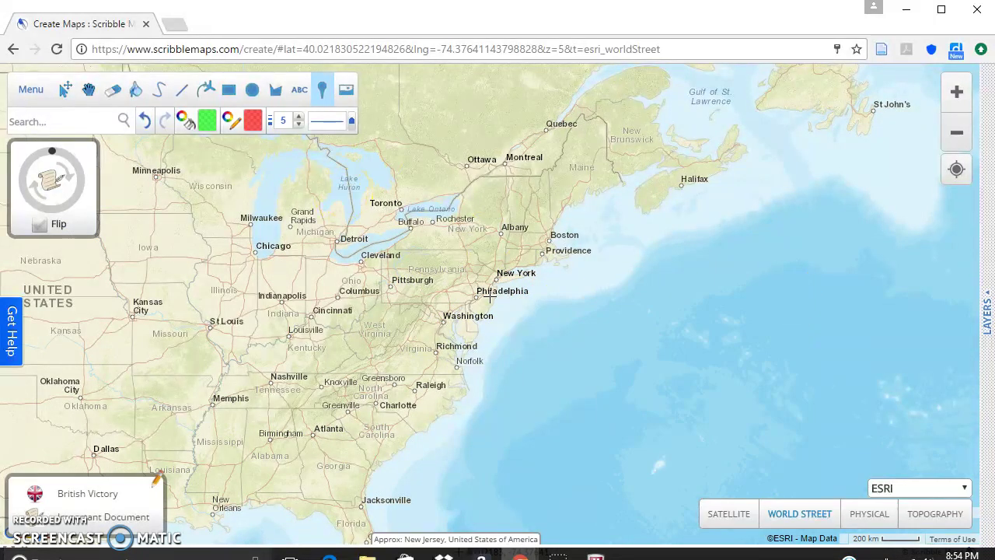
- Place the scroll marker in the Atlantic southeast of New York, title it Something, and save it
{"action": "left_click", "coordinate": [325, 88]}
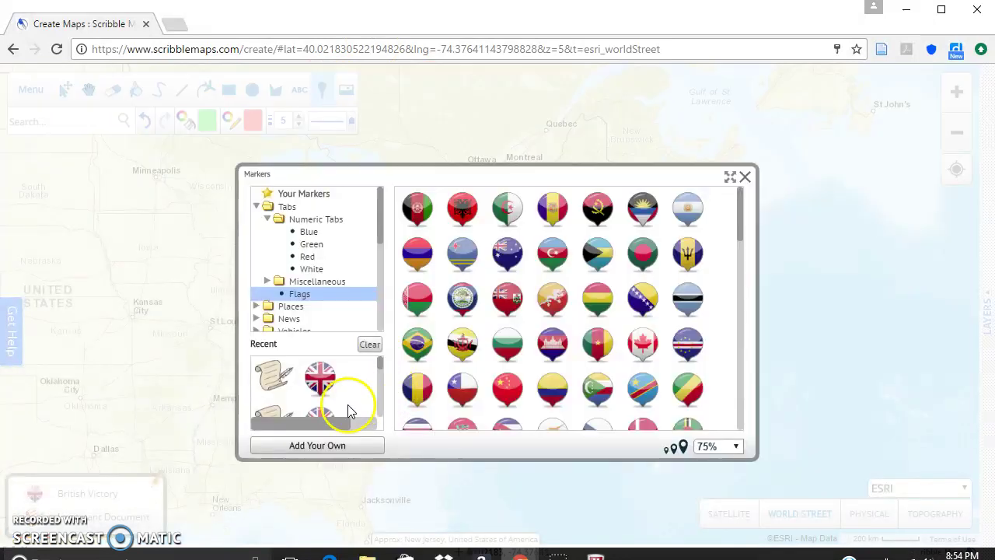
{"action": "left_click", "coordinate": [267, 367]}
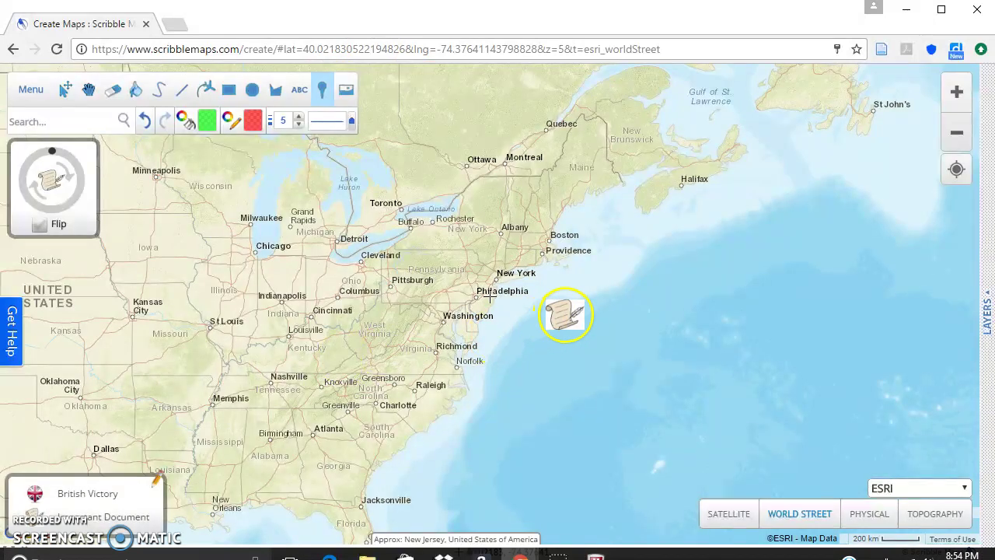
{"action": "left_click", "coordinate": [582, 326]}
{"action": "left_click", "coordinate": [622, 329]}
{"action": "type", "text": "Something"}
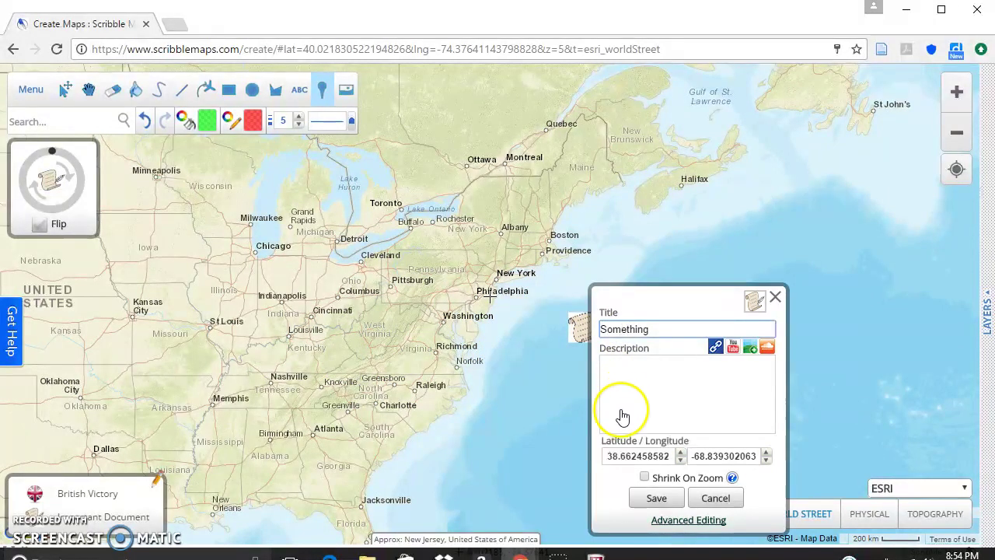
{"action": "left_click", "coordinate": [653, 498]}
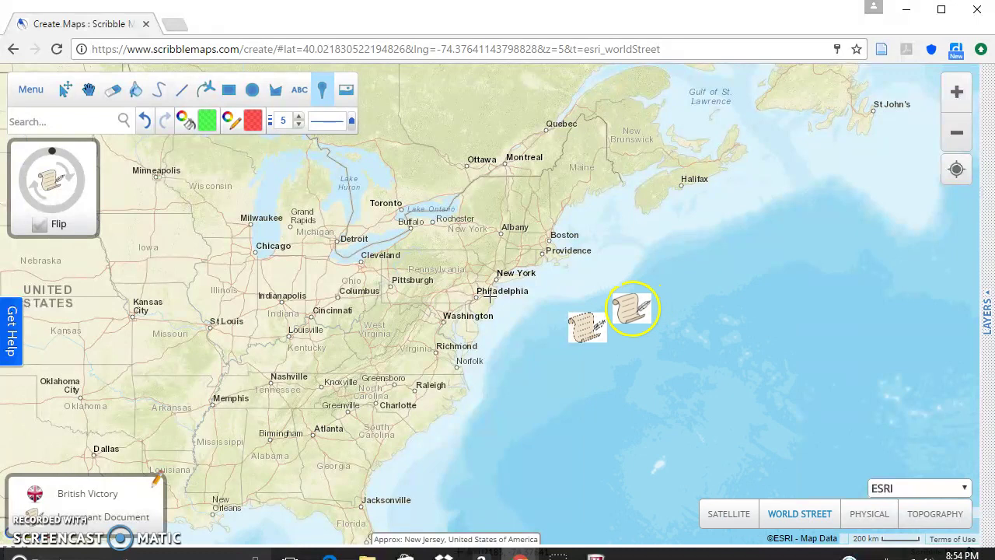
- Draw a straight red line from the scroll marker in the Atlantic northwest to just south of Albany
{"action": "left_click", "coordinate": [179, 91]}
{"action": "left_click", "coordinate": [583, 330]}
{"action": "mouse_move", "coordinate": [583, 330]}
{"action": "left_mouse_down"}
{"action": "mouse_move", "coordinate": [533, 307]}
{"action": "mouse_move", "coordinate": [505, 245]}
{"action": "left_mouse_up"}
{"action": "left_click", "coordinate": [573, 343]}
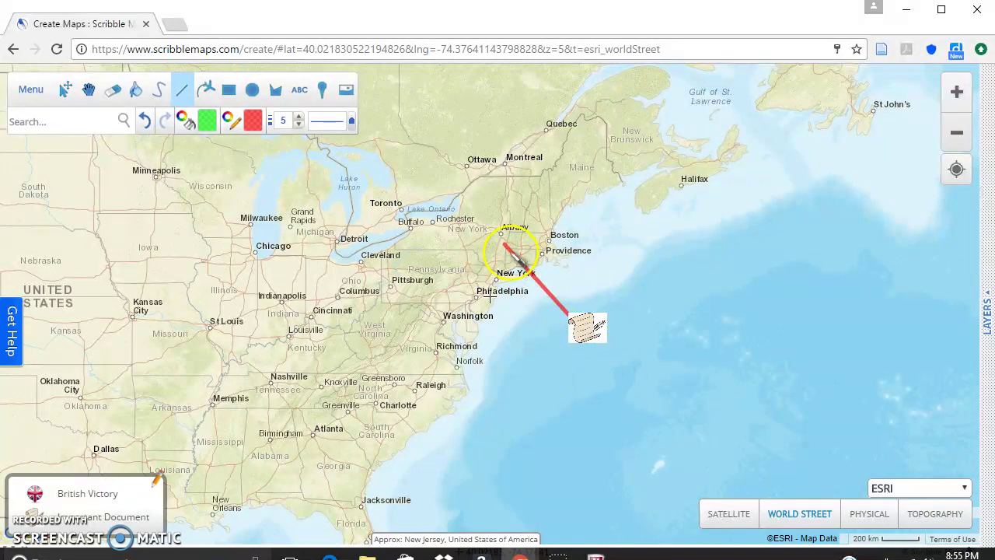